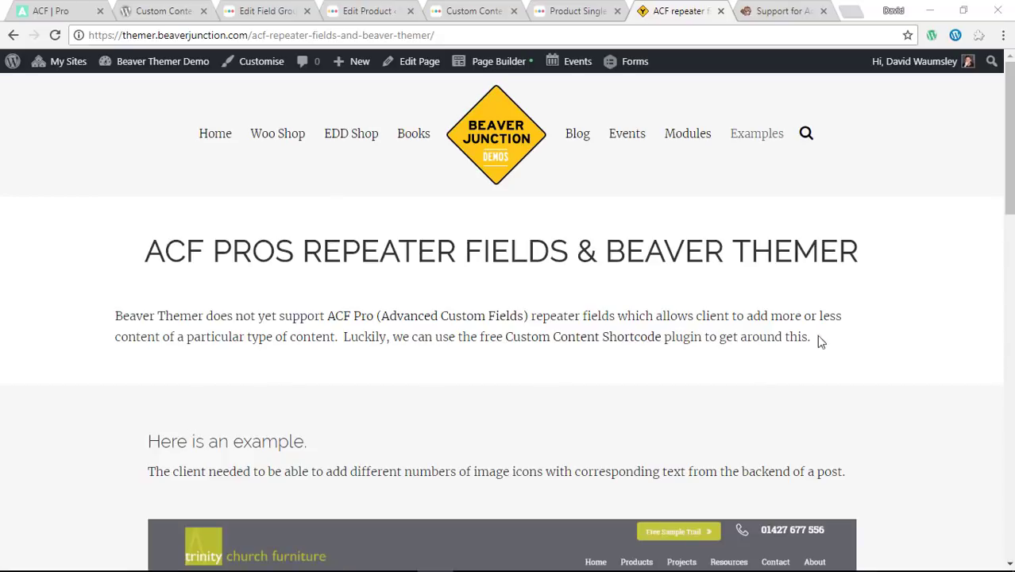
Switch to the Beaver Builder knowledge-base article on ACF repeater support in Themer
left_click(780, 9)
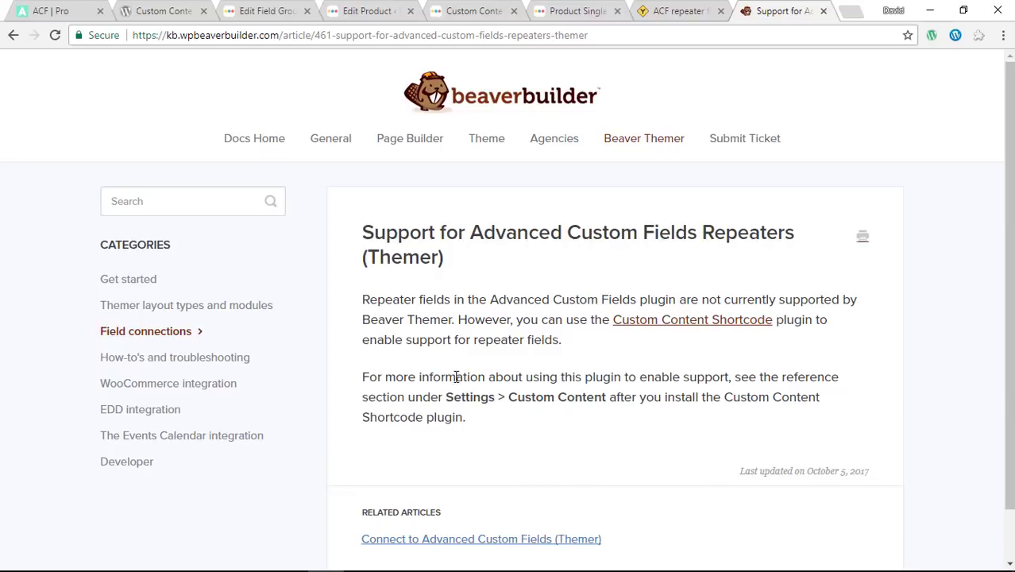
Return to the Product Single Square layout, previewed as Test Product with its image slider
left_click(566, 13)
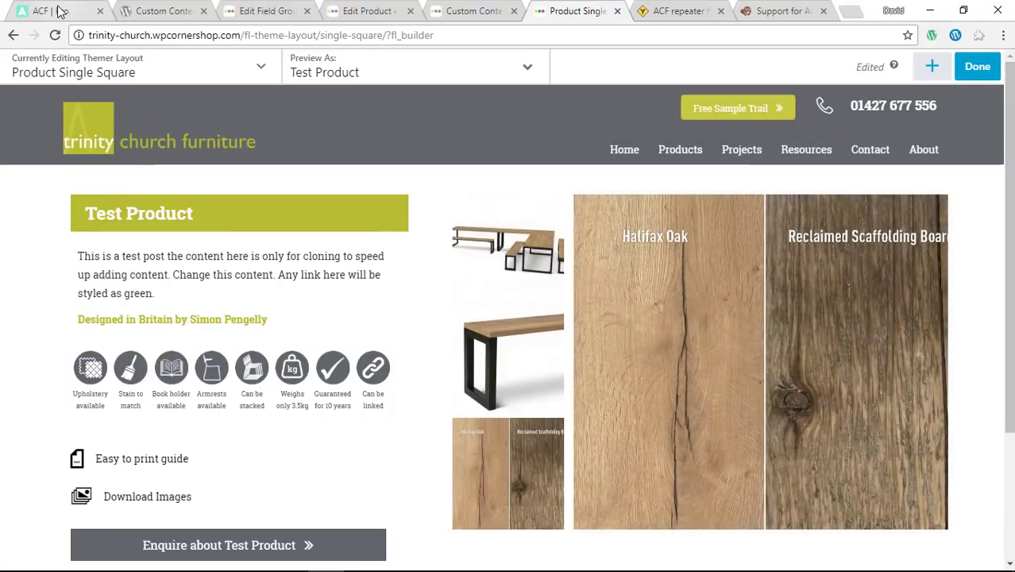
Open the ACF PRO page, scroll down to the repeater and pricing sections, then back to the top
left_click(61, 12)
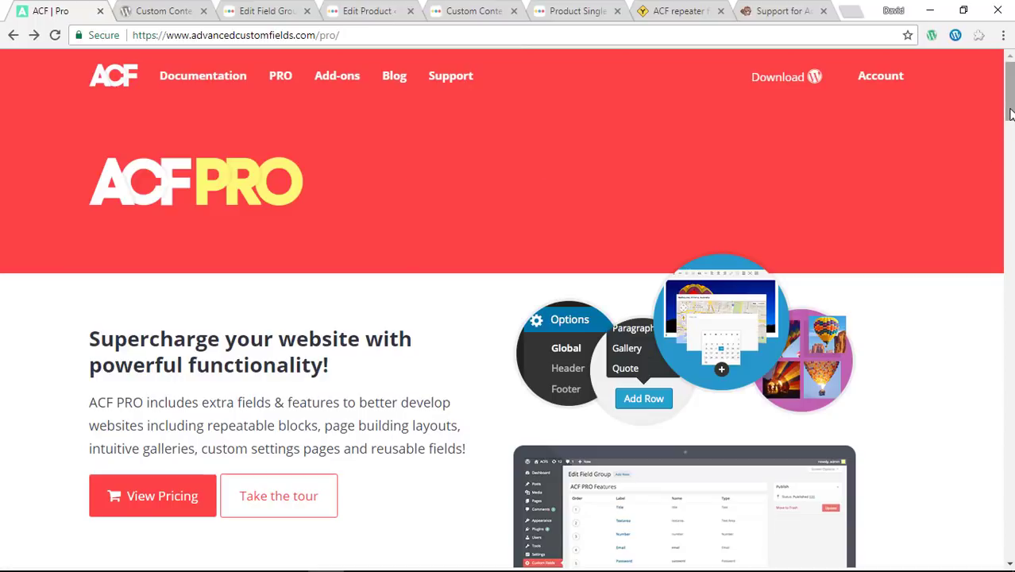
left_click_drag(1010, 115, 1010, 413)
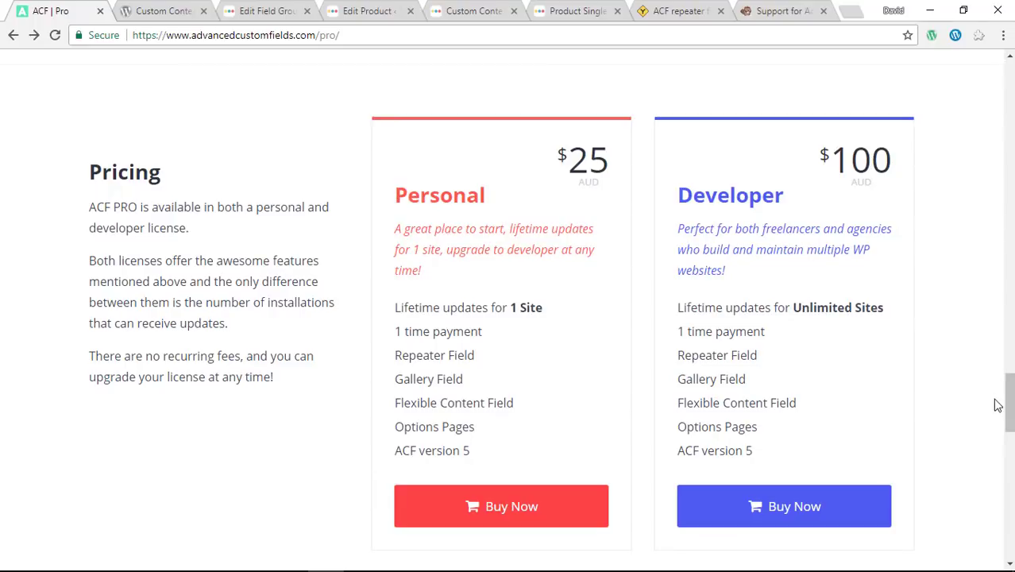
left_click_drag(1008, 409, 1008, 102)
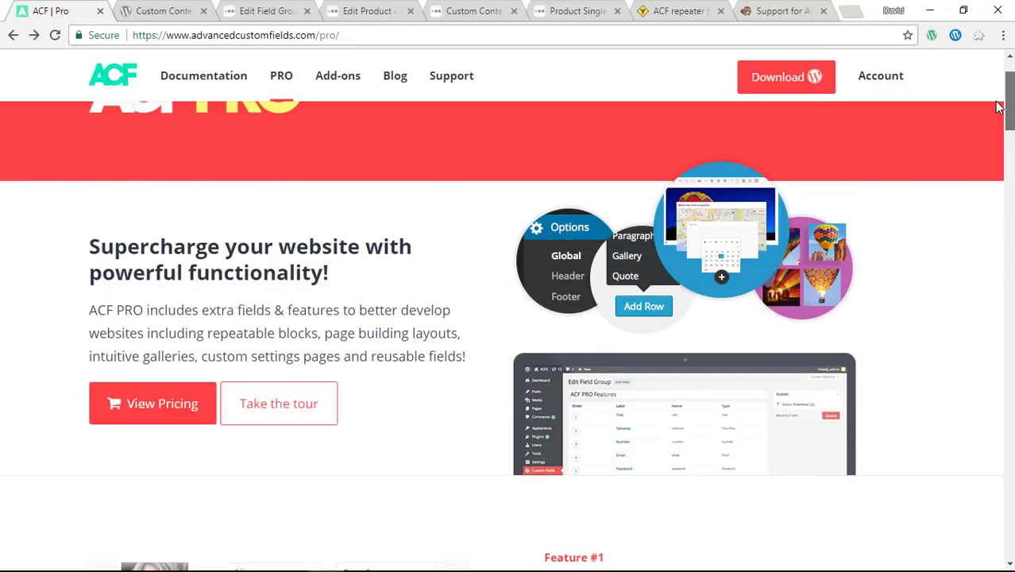
View the Custom Content Shortcode plugin page, then go back to the Product Single Square layout
left_click(152, 14)
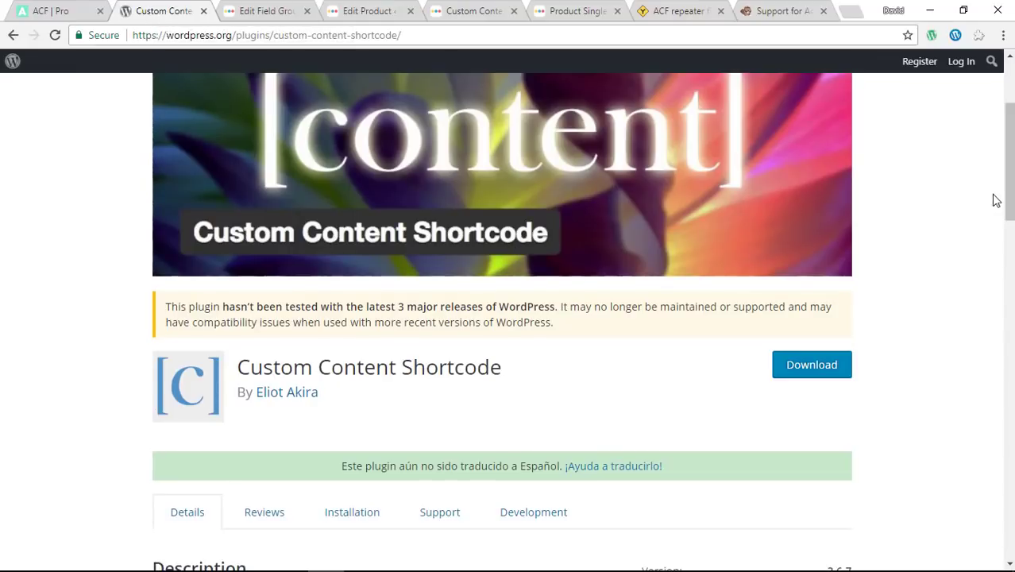
left_click_drag(1008, 159, 1008, 187)
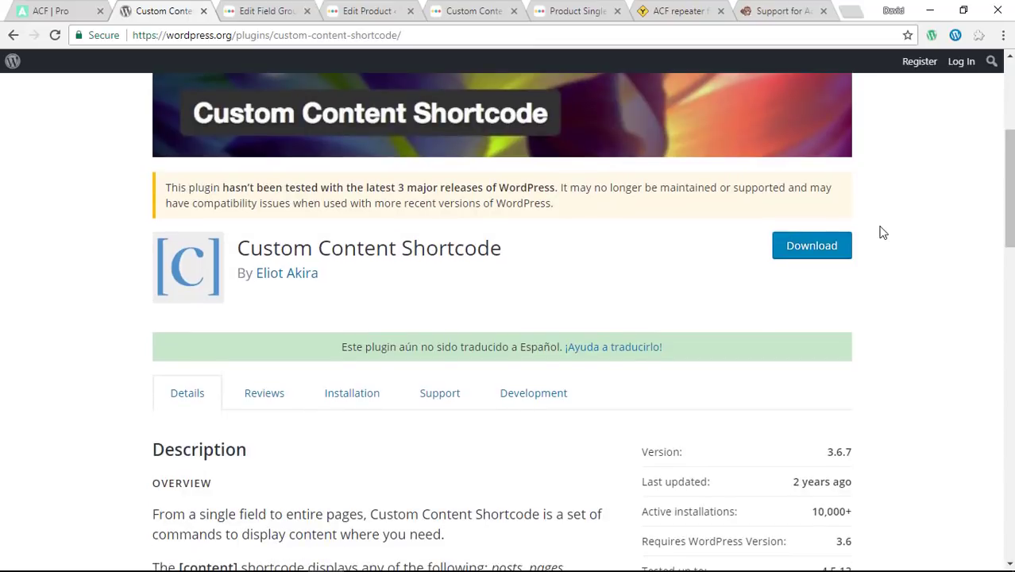
left_click(577, 12)
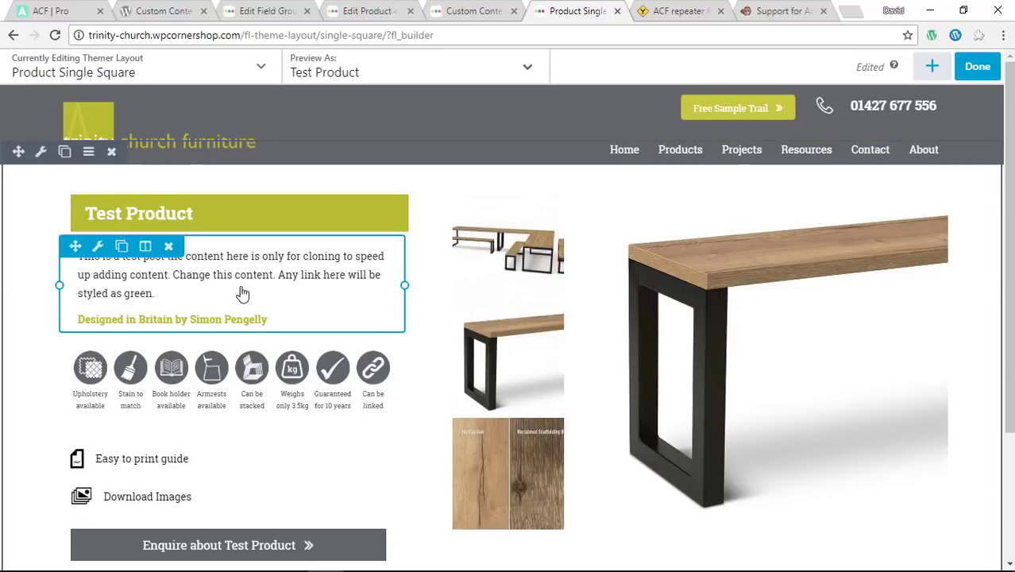
Open the Test Product's edit screen and scroll down to its Product Features rows ending with 'Can be linked'
left_click(366, 12)
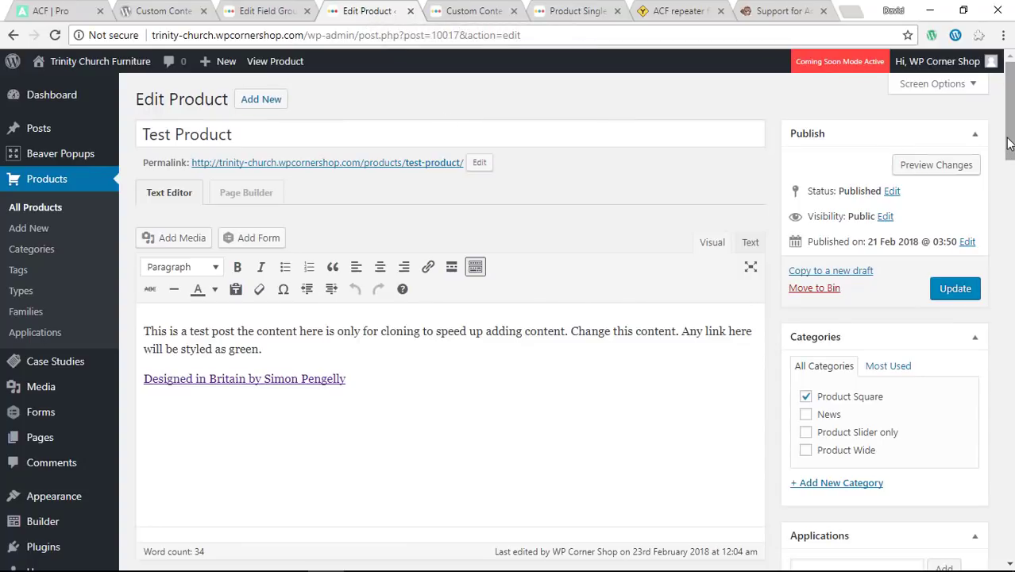
left_click_drag(1008, 139, 1009, 383)
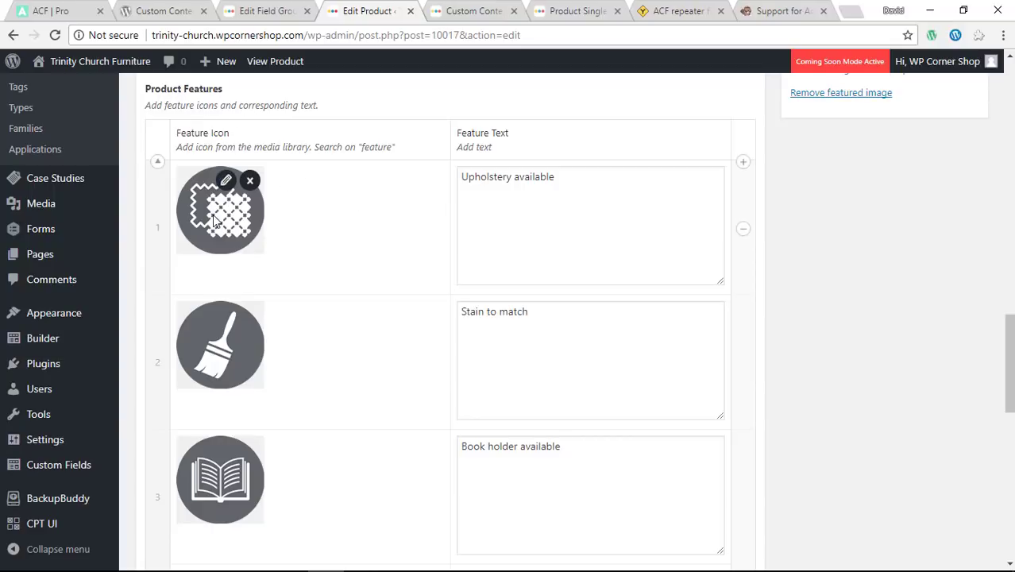
left_click(581, 178)
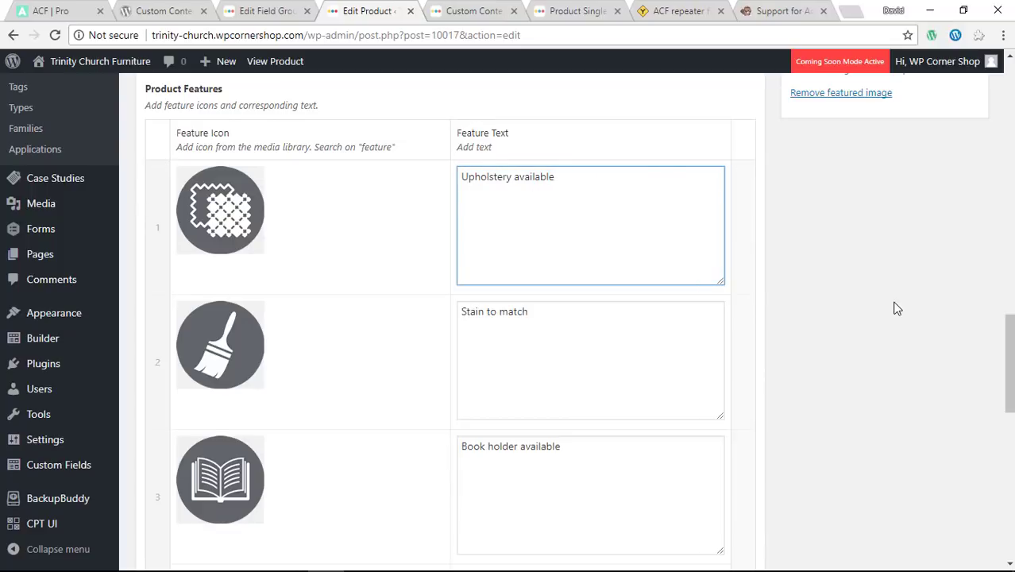
scroll(895, 307, "down", 5)
scroll(895, 308, "down", 4)
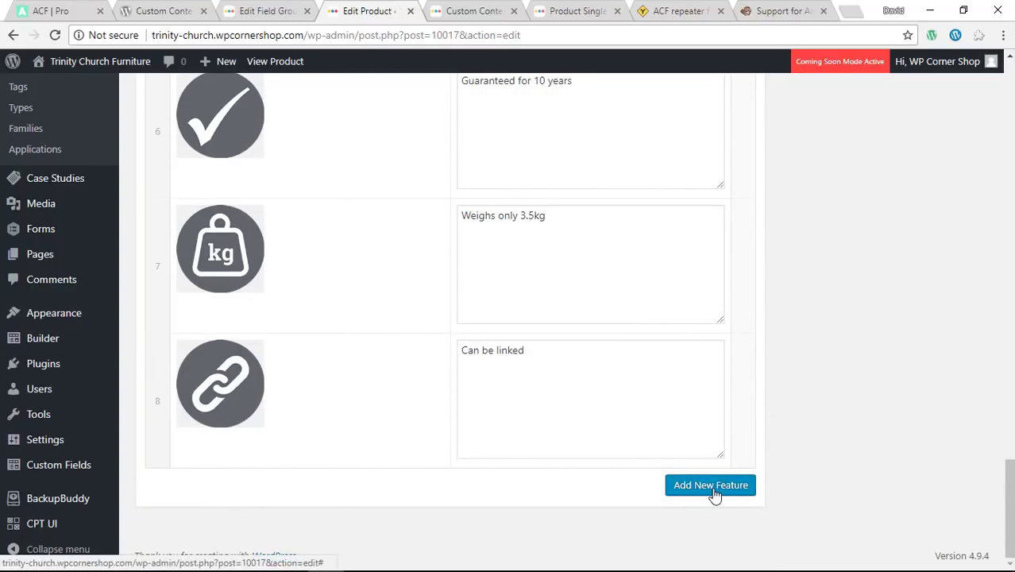
Add a ninth feature row, try its icon picker without choosing, then delete the empty row
left_click(715, 494)
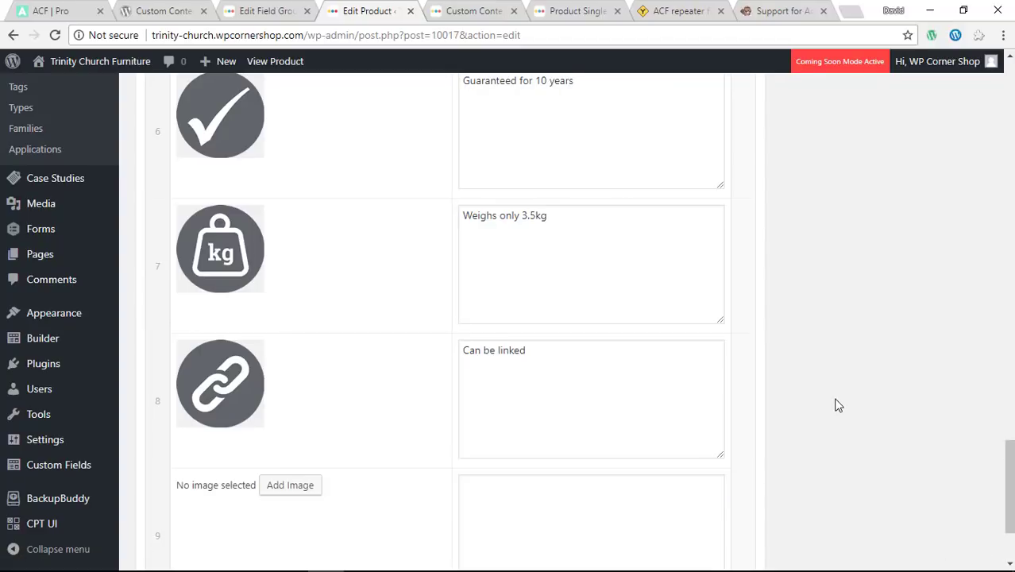
scroll(833, 404, "down", 2)
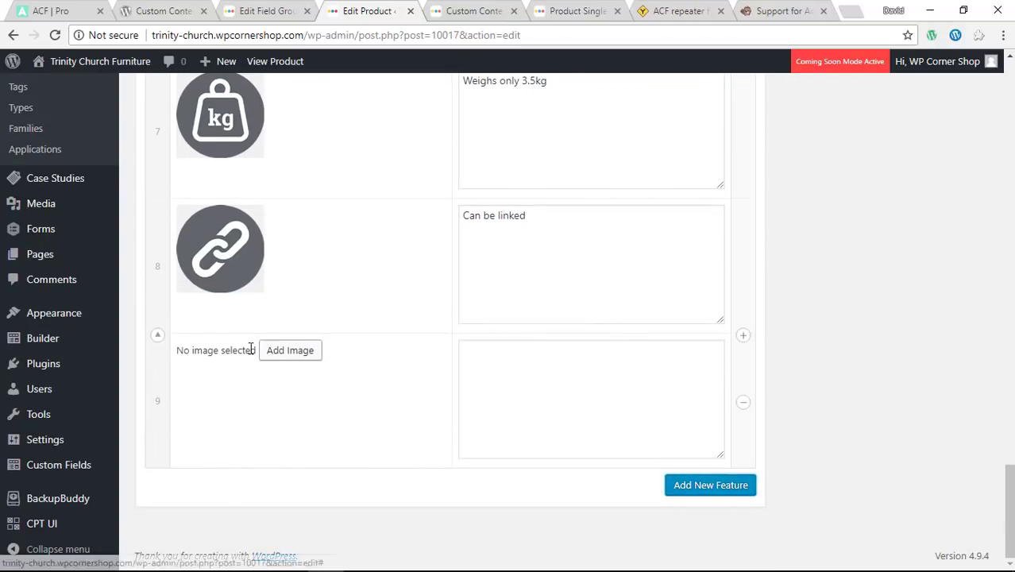
left_click(278, 353)
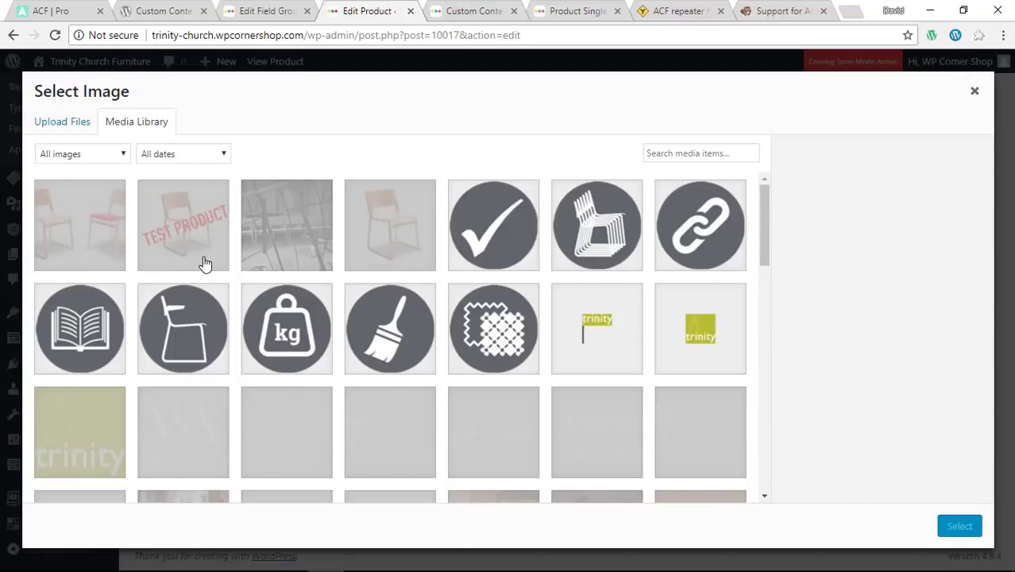
left_click_drag(766, 214, 773, 244)
left_click(974, 92)
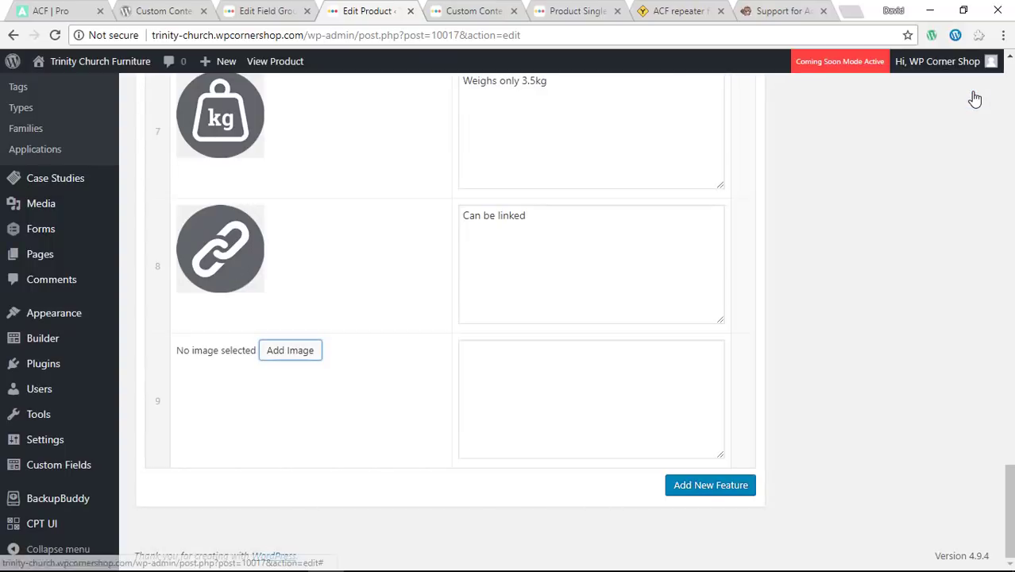
left_click(486, 367)
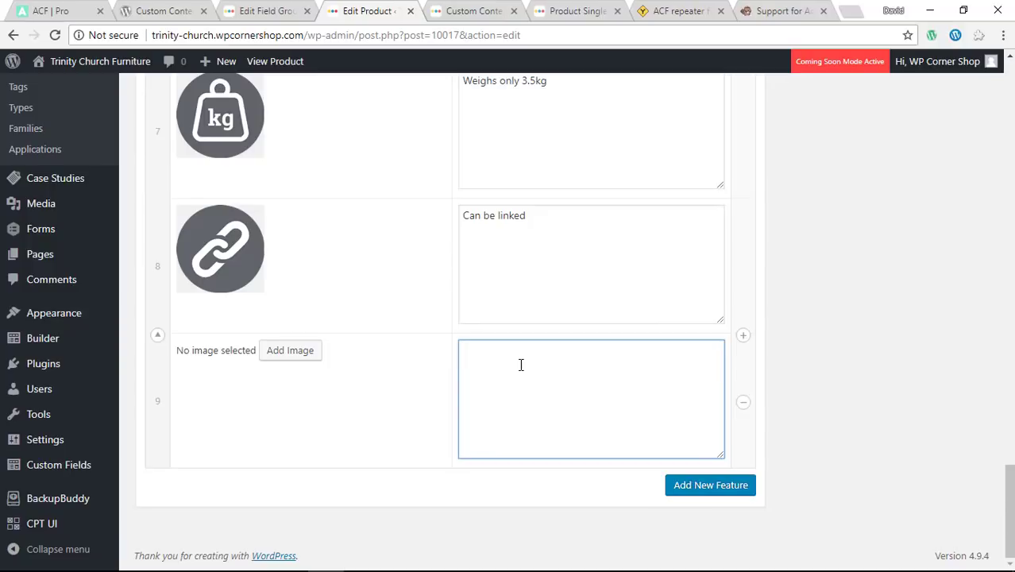
left_click(742, 409)
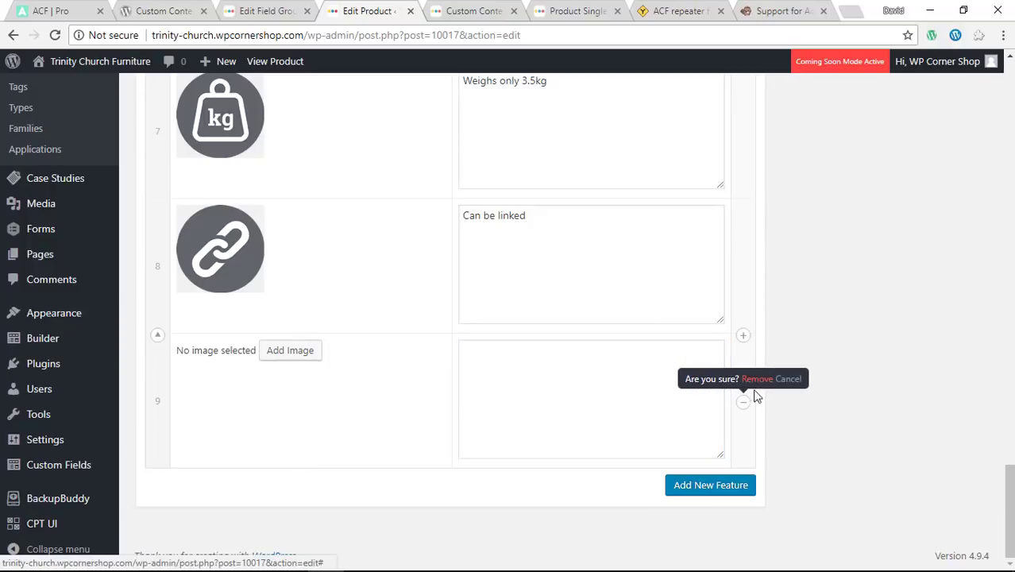
left_click(759, 382)
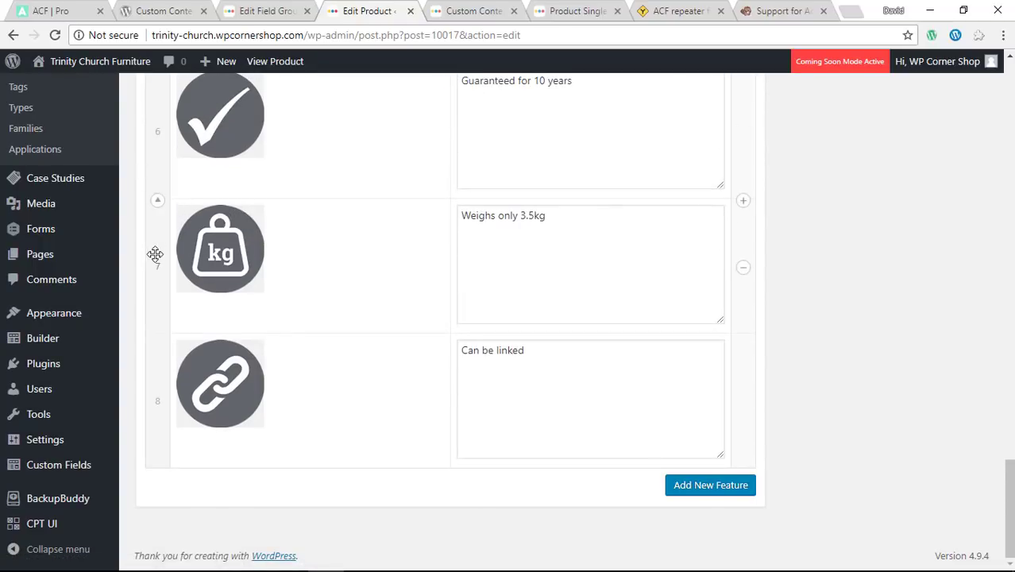
Reorder the features so 'Guaranteed for 10 years' sits sixth, above 'Weighs only 3.5kg'
left_click_drag(157, 255, 159, 119)
scroll(669, 317, "up", 2)
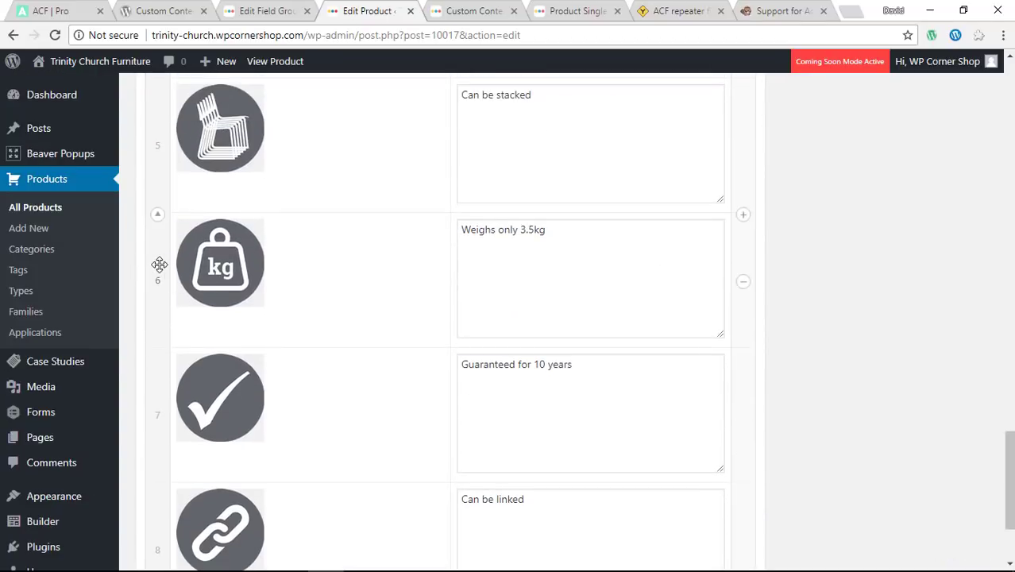
left_click_drag(154, 397, 148, 262)
scroll(903, 344, "up", 2)
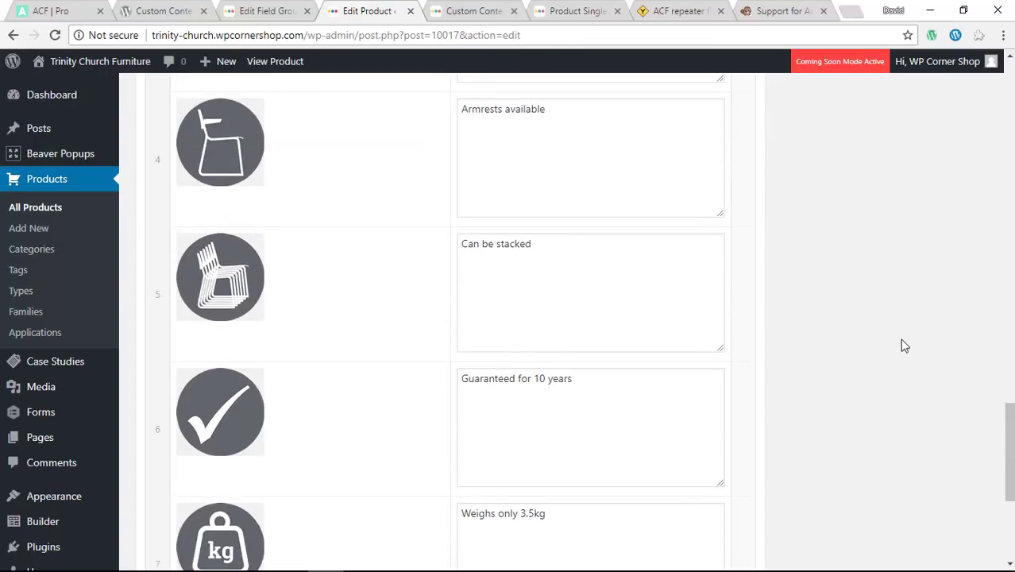
scroll(902, 340, "down", 3)
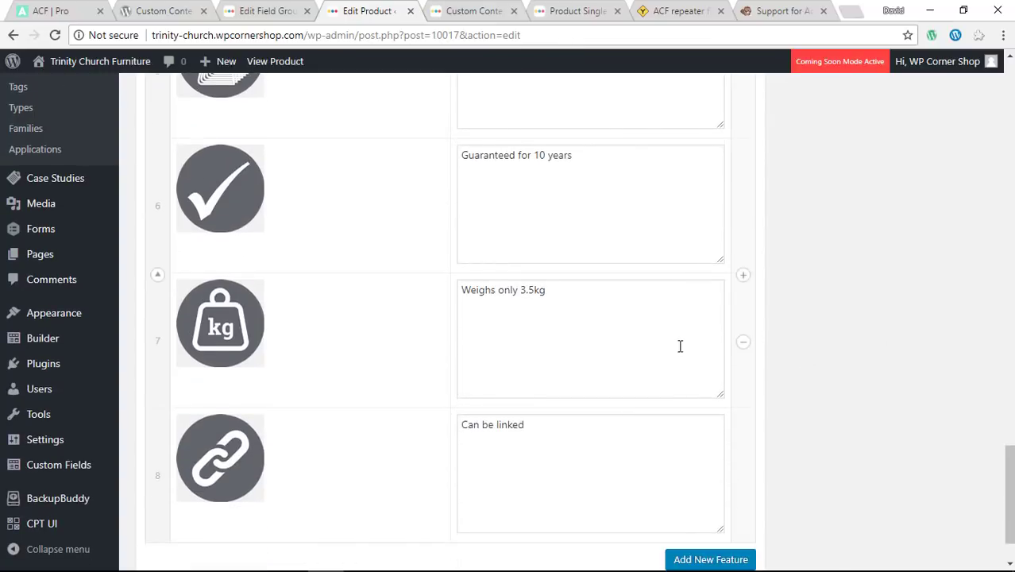
mouse_move(62, 387)
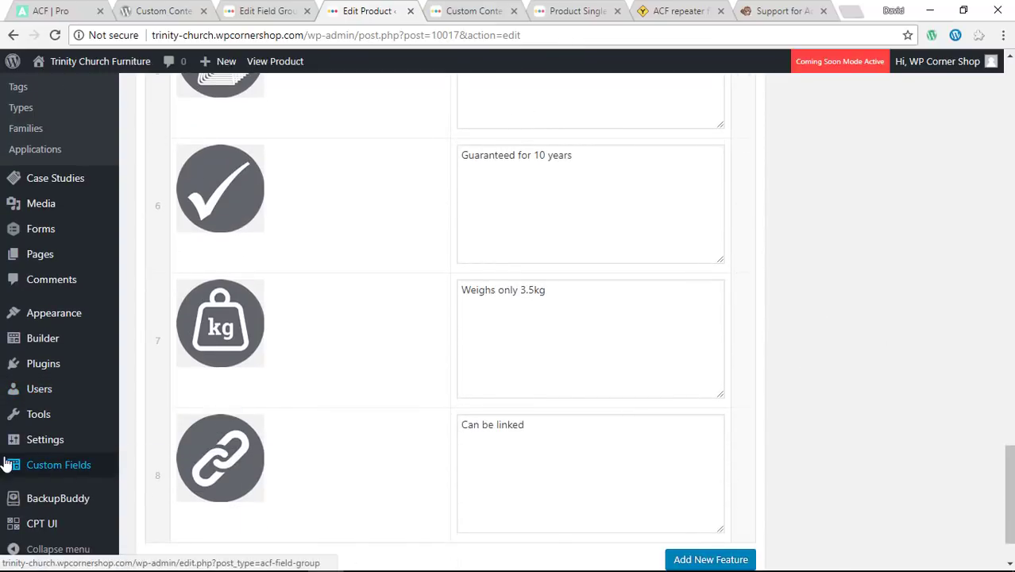
mouse_move(50, 509)
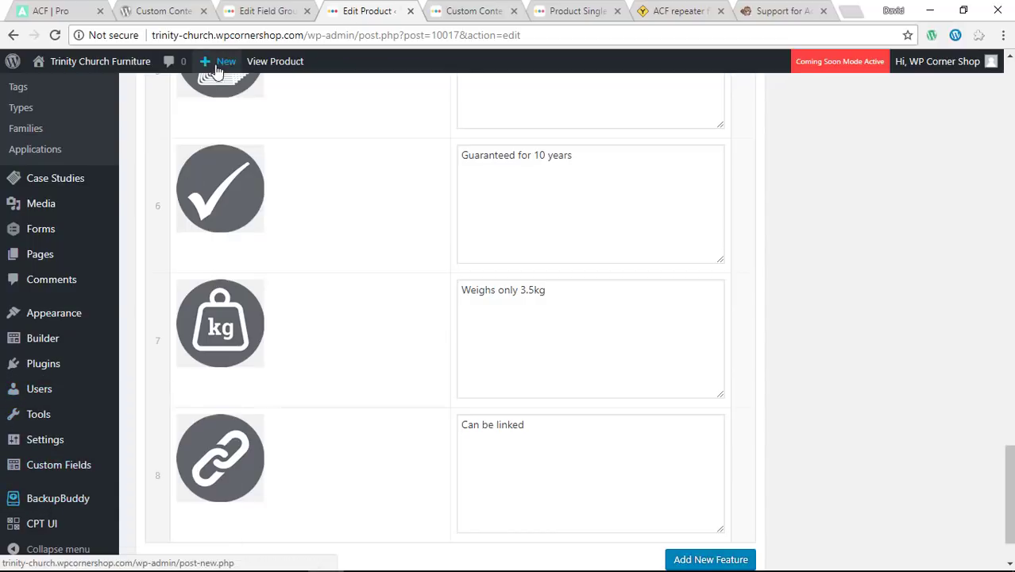
Expand Product Features in the Product Groups field group, highlight product_features, and view its Feature Icon and Feature Text sub fields
left_click(272, 11)
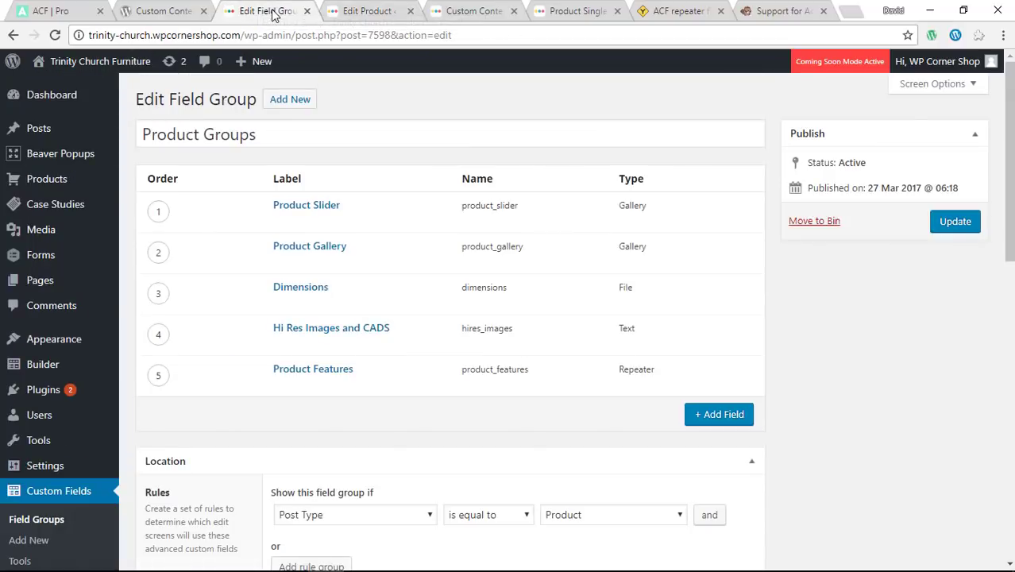
left_click(331, 372)
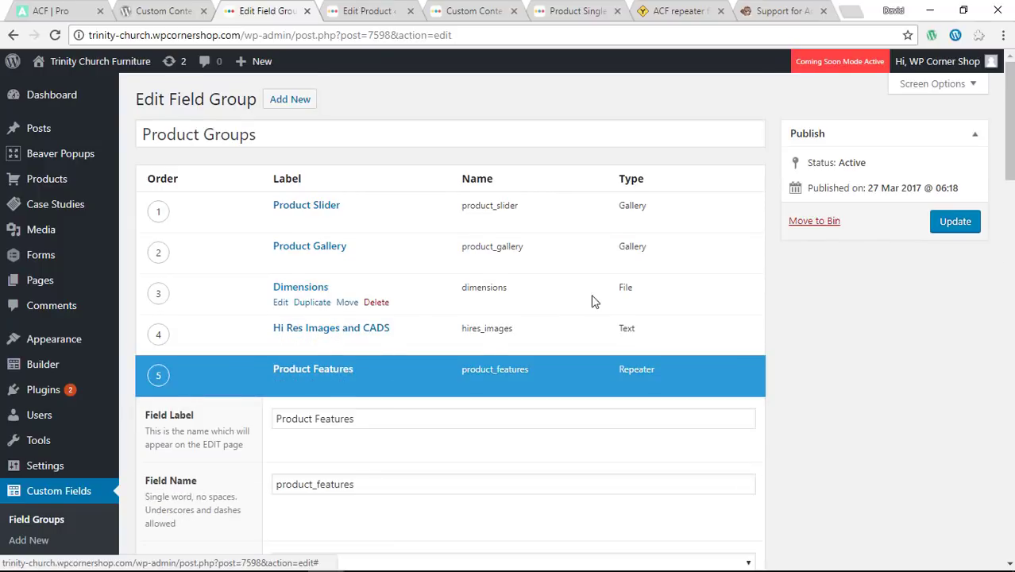
scroll(585, 302, "down", 3)
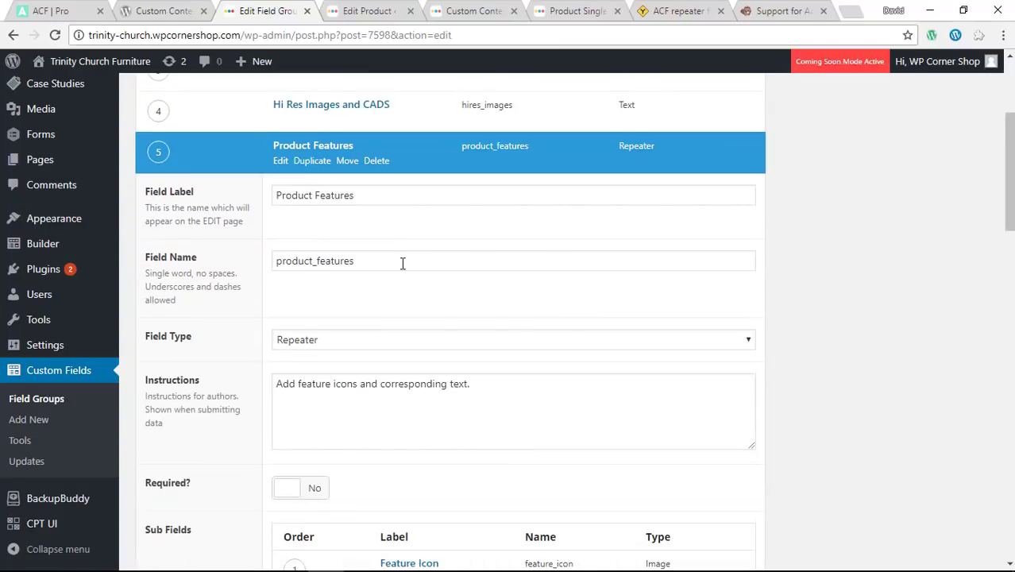
left_click_drag(360, 260, 278, 260)
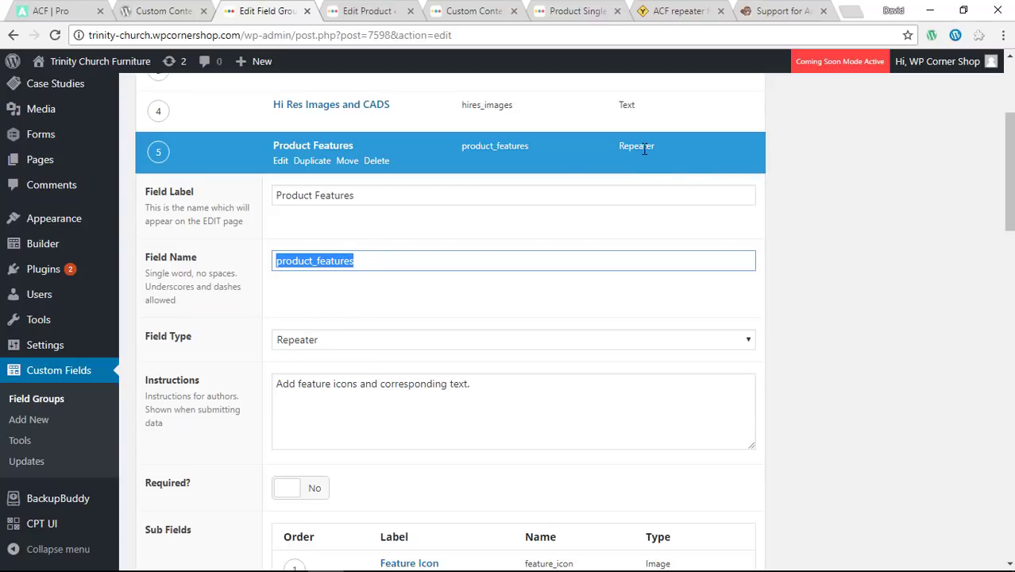
scroll(882, 248, "down", 2)
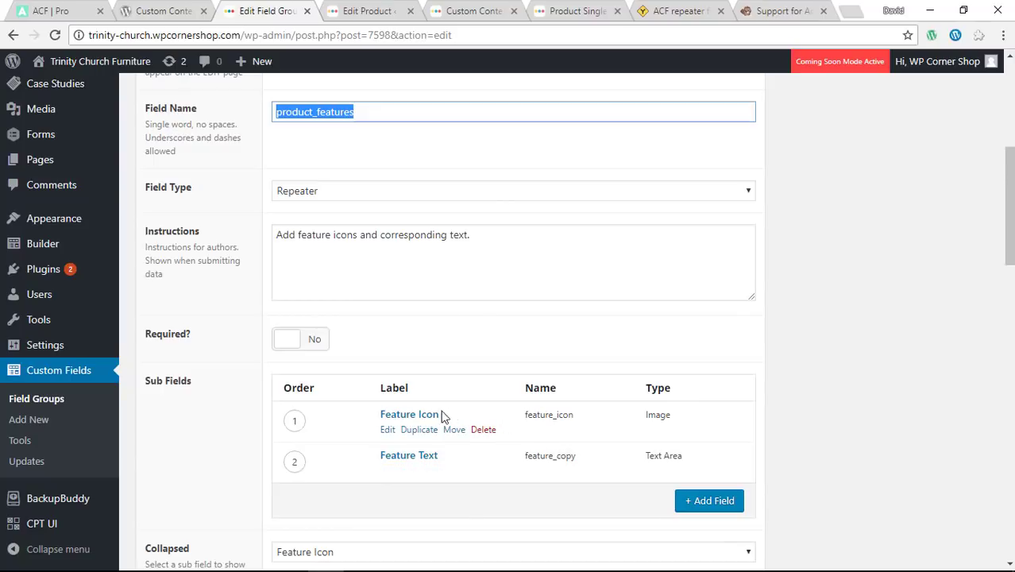
Expand the Feature Icon sub field and scroll through its Return Value, Preview Size and size options
left_click(409, 416)
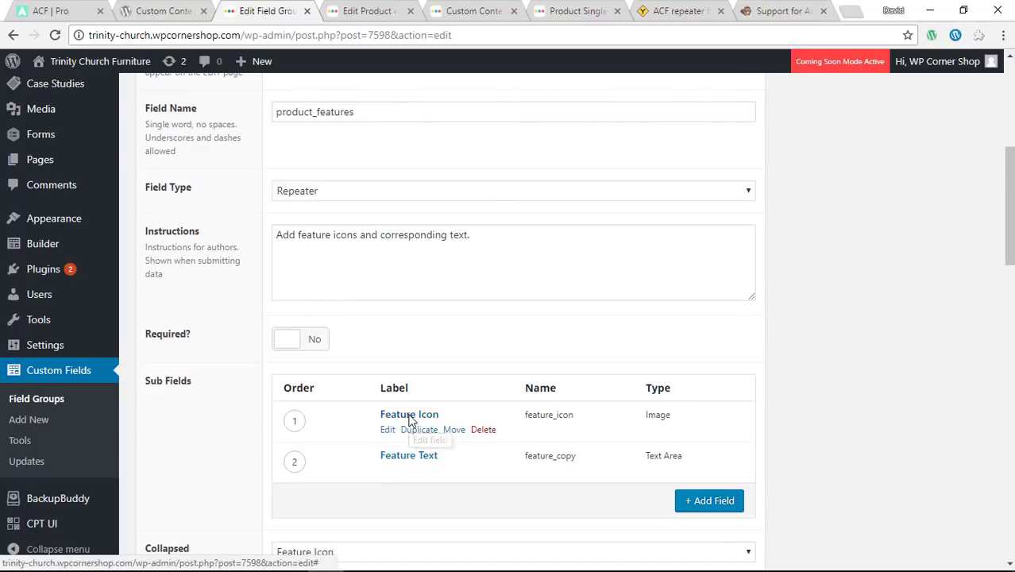
scroll(778, 316, "down", 2)
scroll(778, 316, "down", 2)
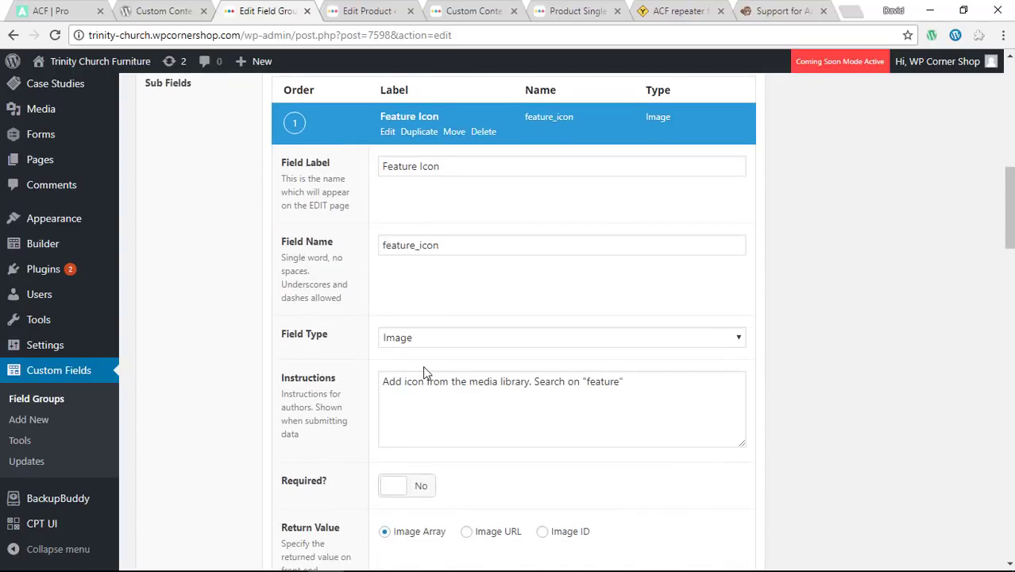
scroll(836, 353, "down", 2)
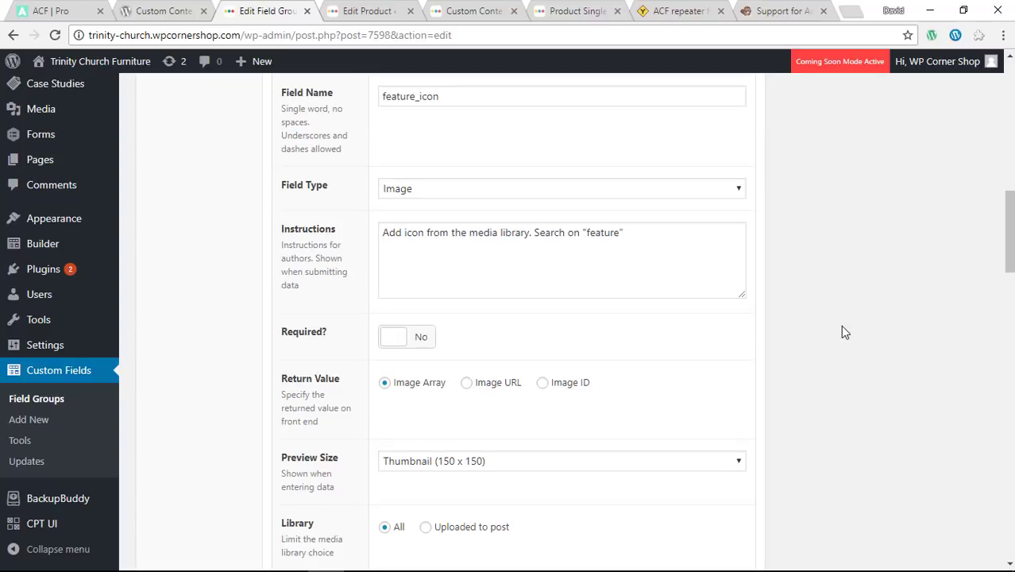
scroll(843, 331, "down", 1)
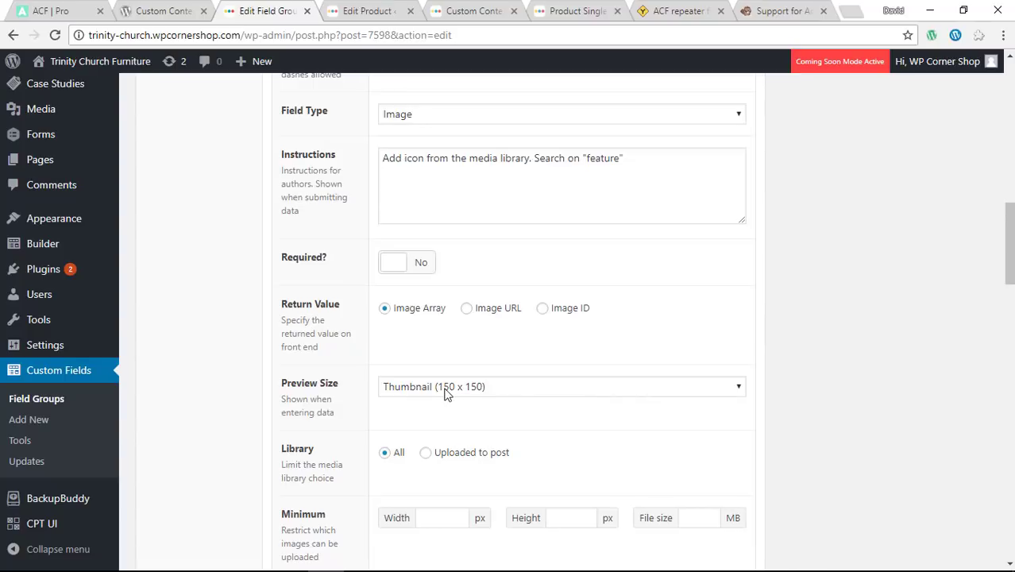
left_click(364, 11)
mouse_move(230, 302)
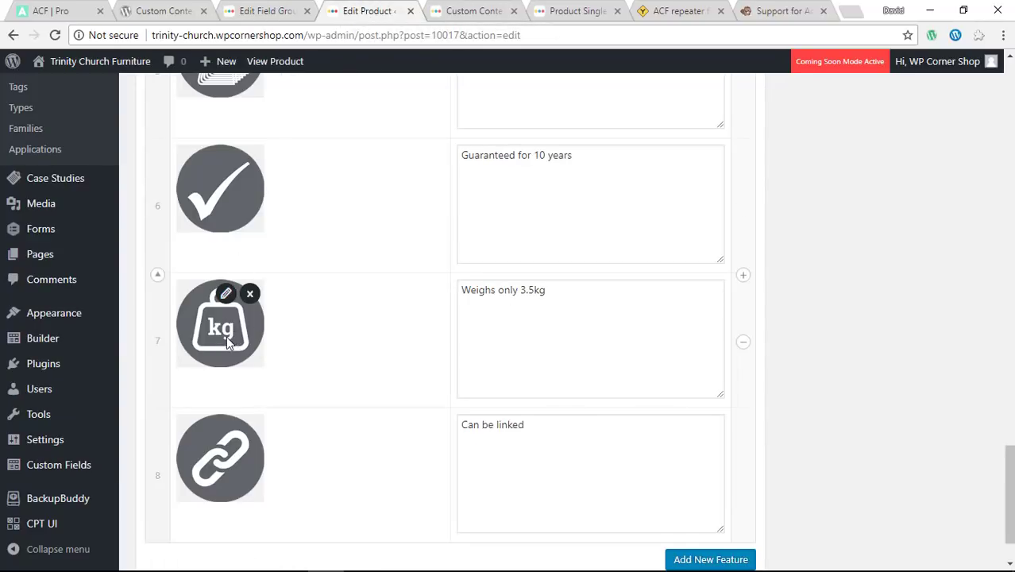
left_click(270, 11)
Highlight the Feature Icon's 120 px maximum width and review its allowed file types setting
scroll(939, 308, "down", 3)
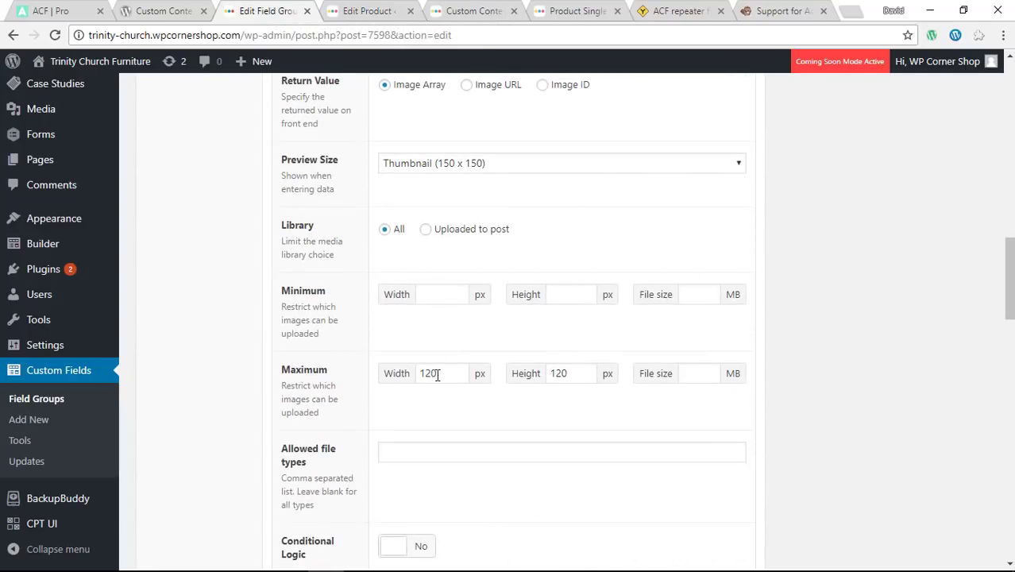
left_click_drag(447, 377, 416, 375)
left_click(411, 451)
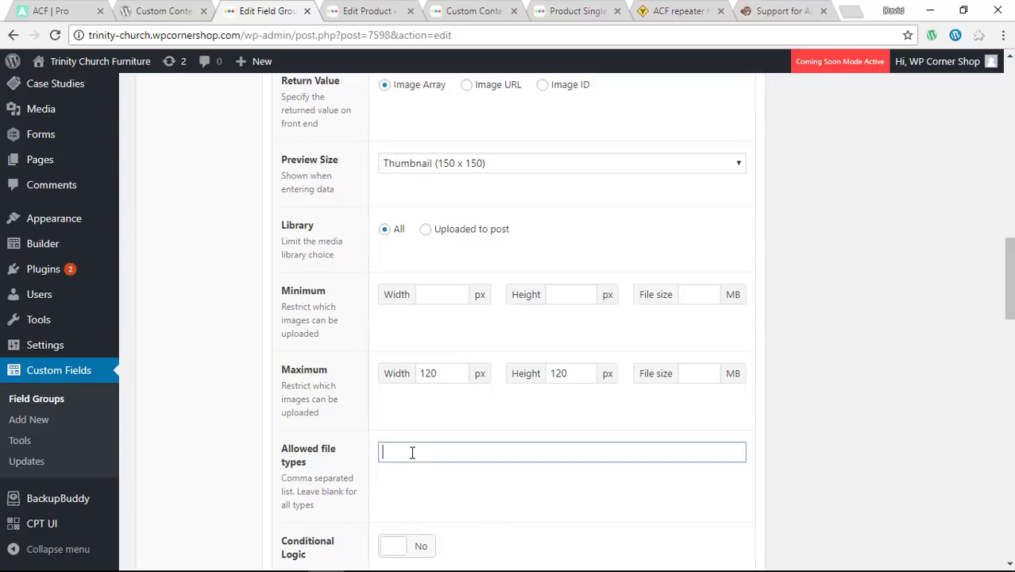
scroll(500, 371, "down", 2)
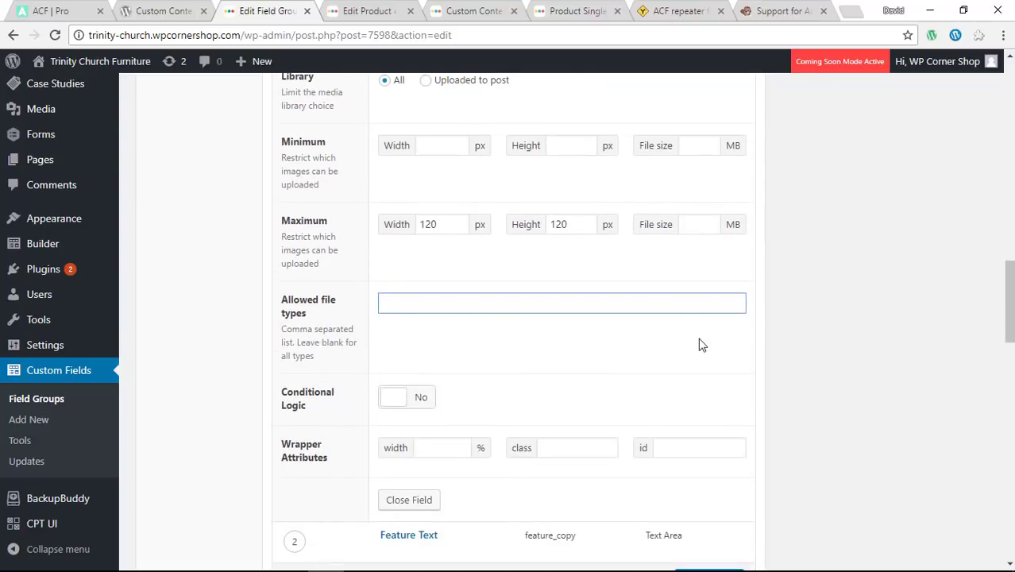
scroll(829, 302, "down", 2)
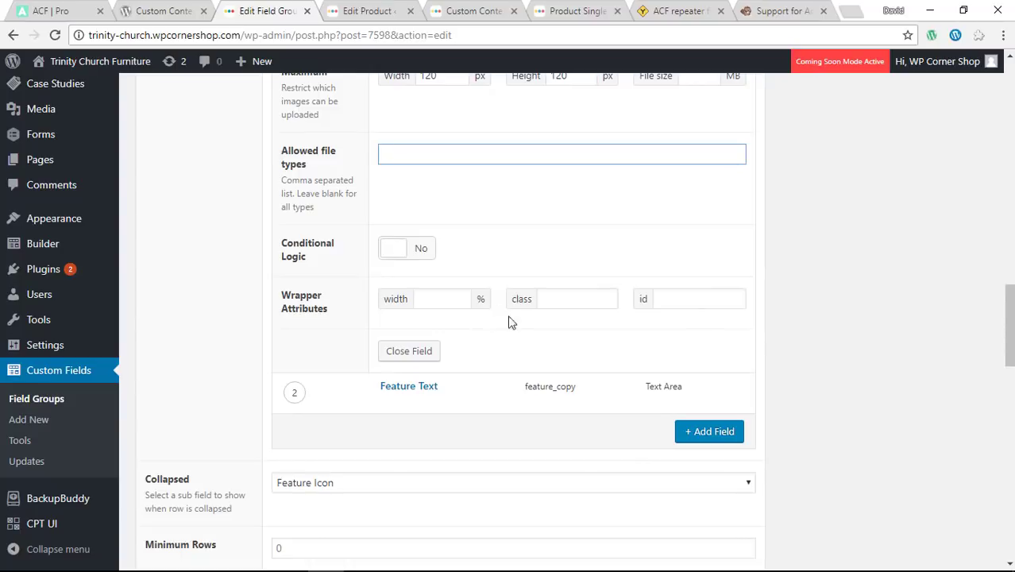
scroll(893, 341, "down", 3)
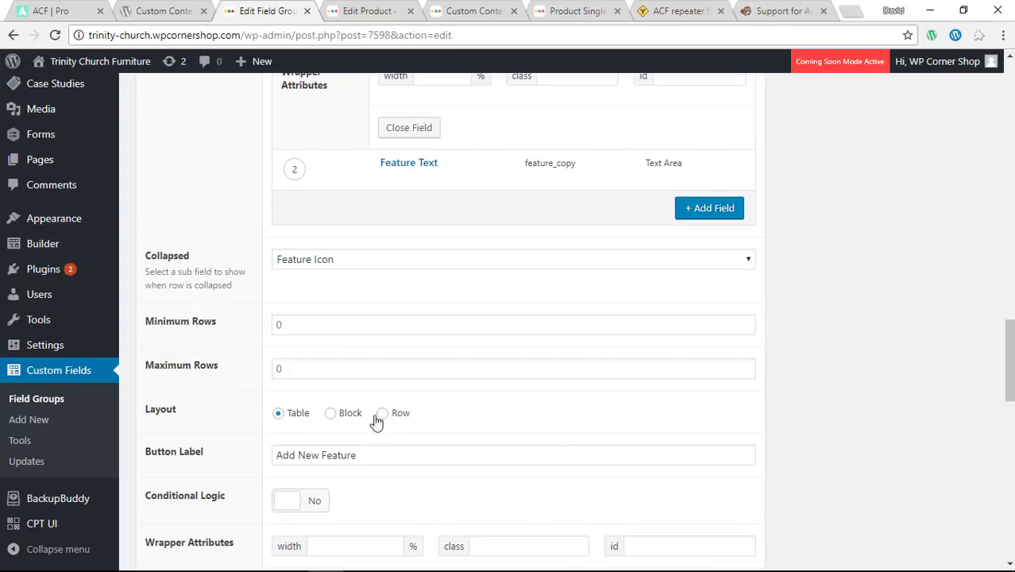
scroll(896, 459, "up", 2)
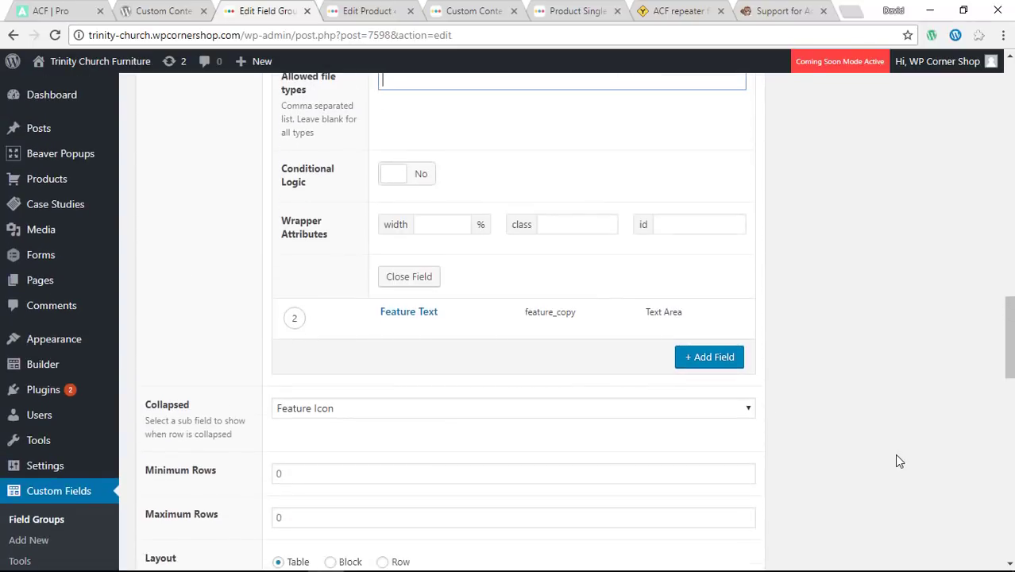
scroll(896, 457, "up", 8)
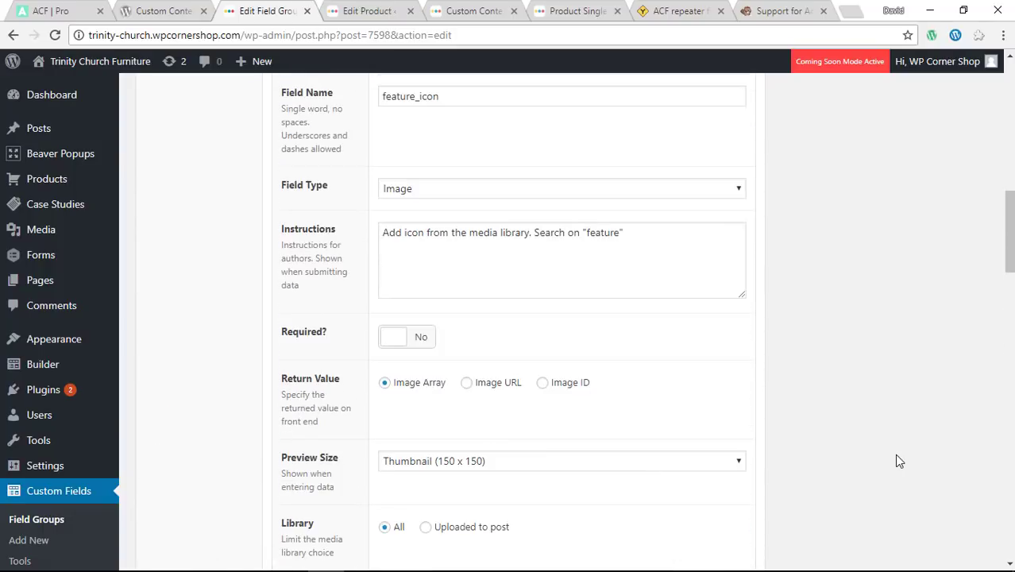
scroll(895, 456, "up", 4)
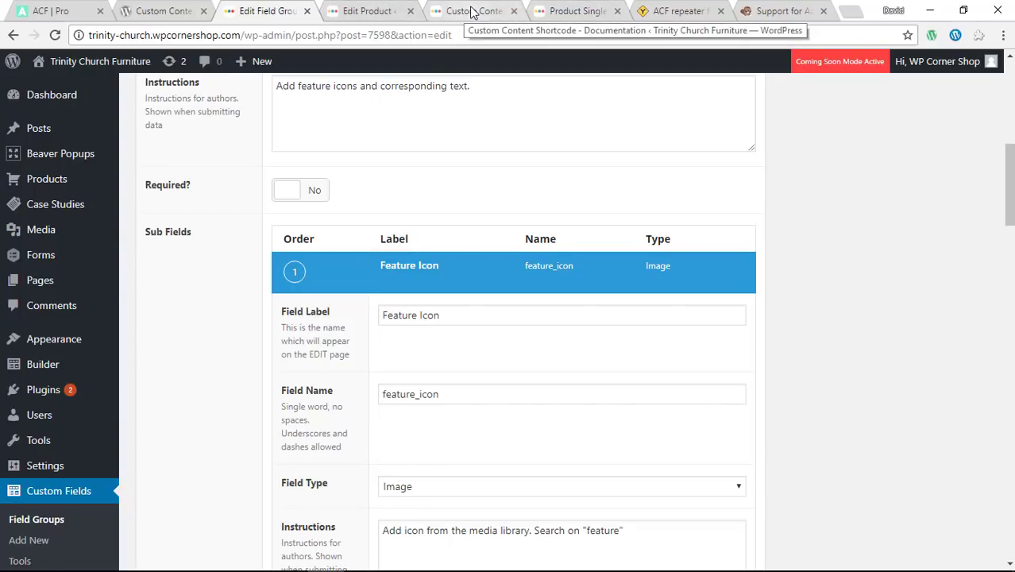
Open the Custom Content reference, jump to the ACF Repeater section and highlight its [repeater] example code
left_click(472, 11)
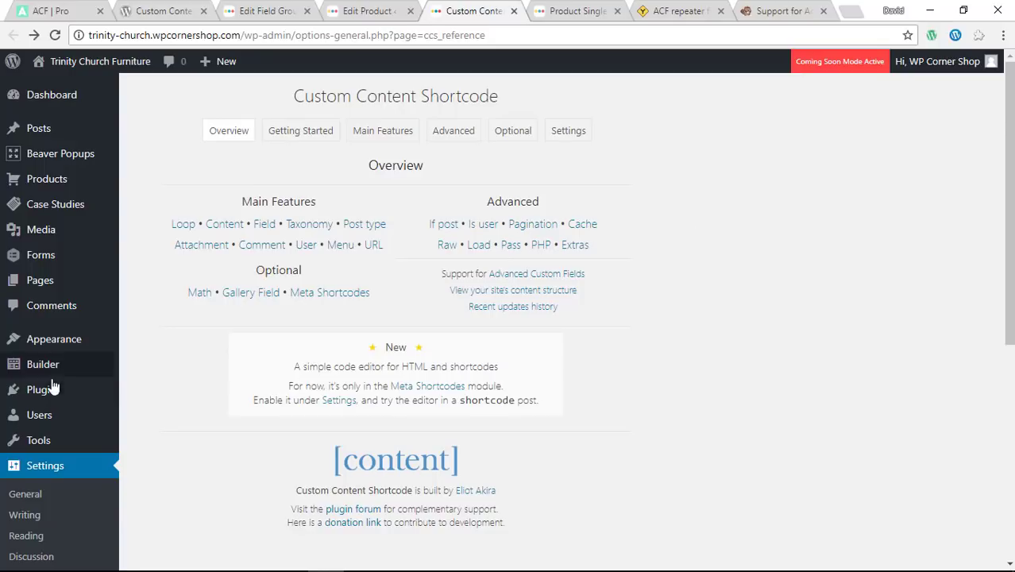
scroll(74, 411, "down", 2)
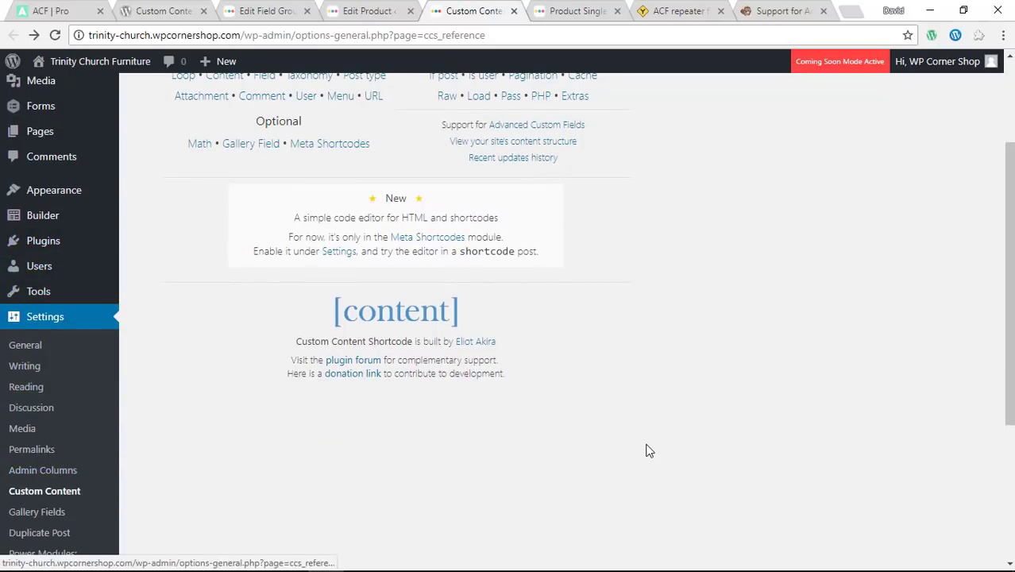
scroll(647, 449, "up", 2)
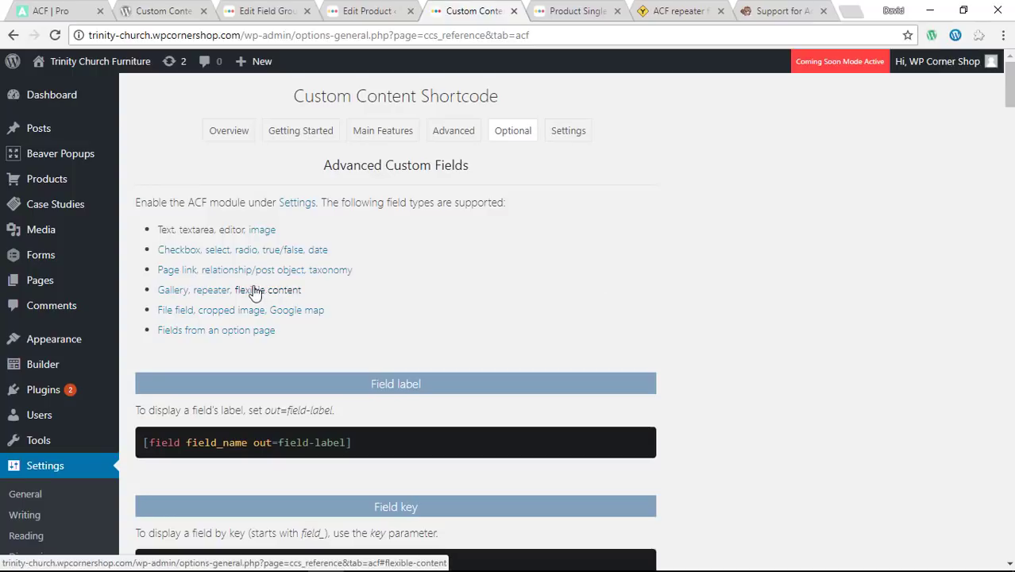
left_click(211, 291)
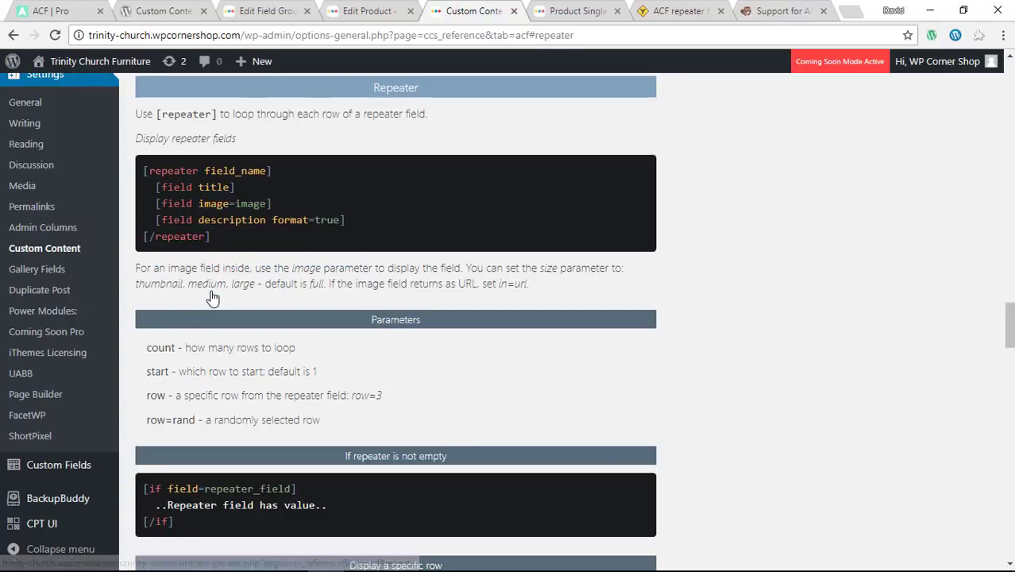
scroll(460, 381, "down", 2)
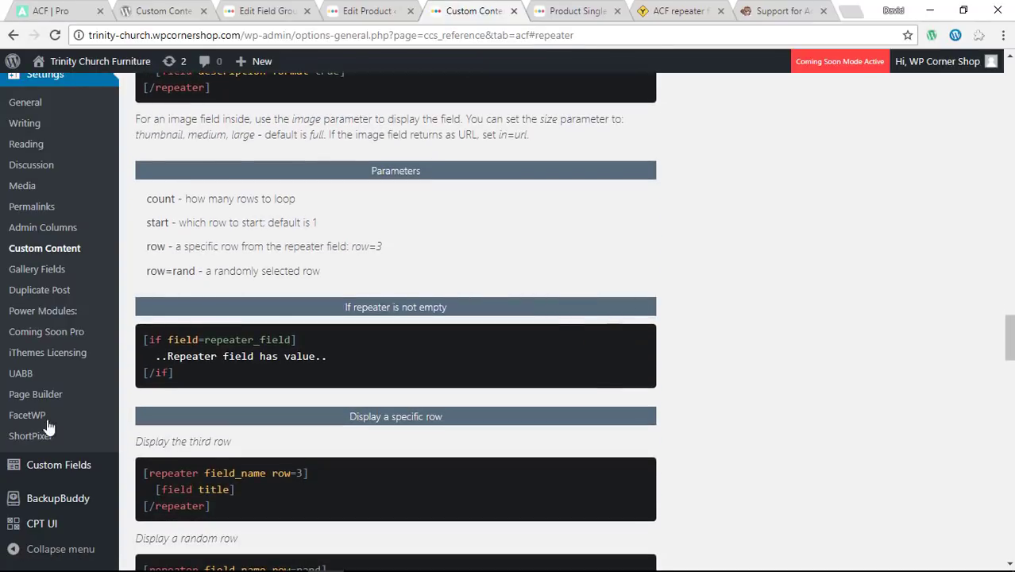
scroll(523, 383, "up", 2)
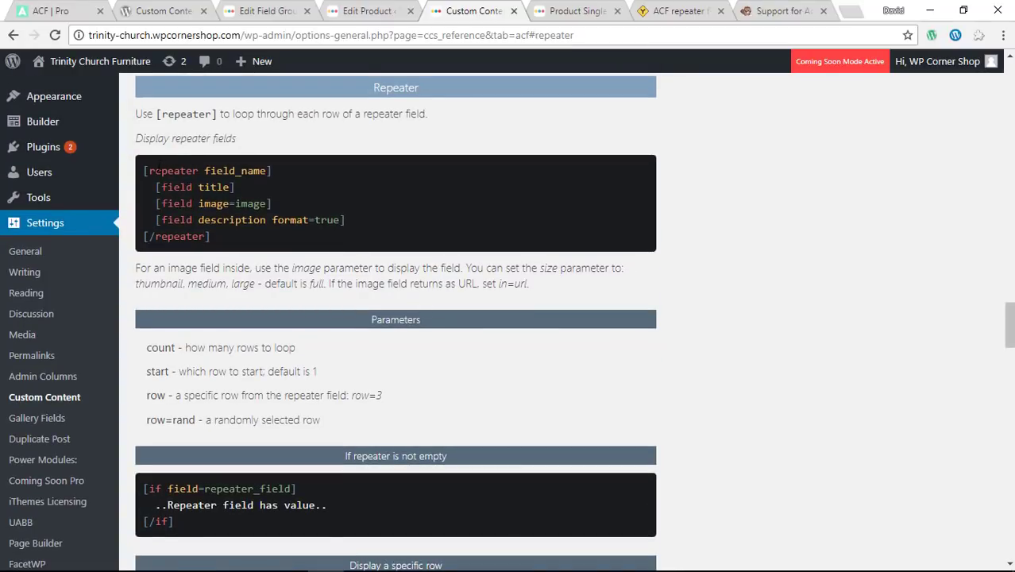
left_click_drag(151, 170, 334, 220)
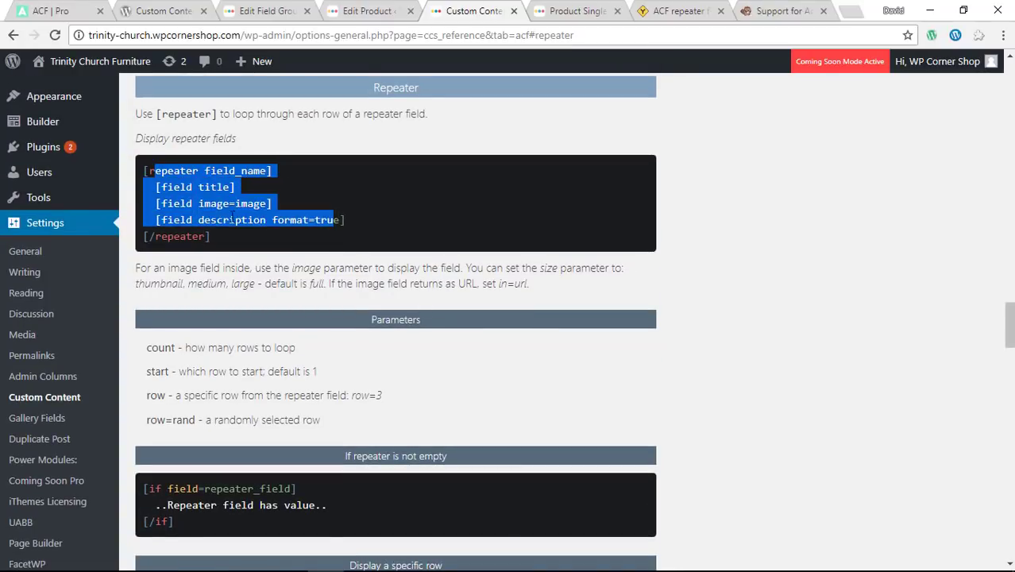
left_click(227, 162)
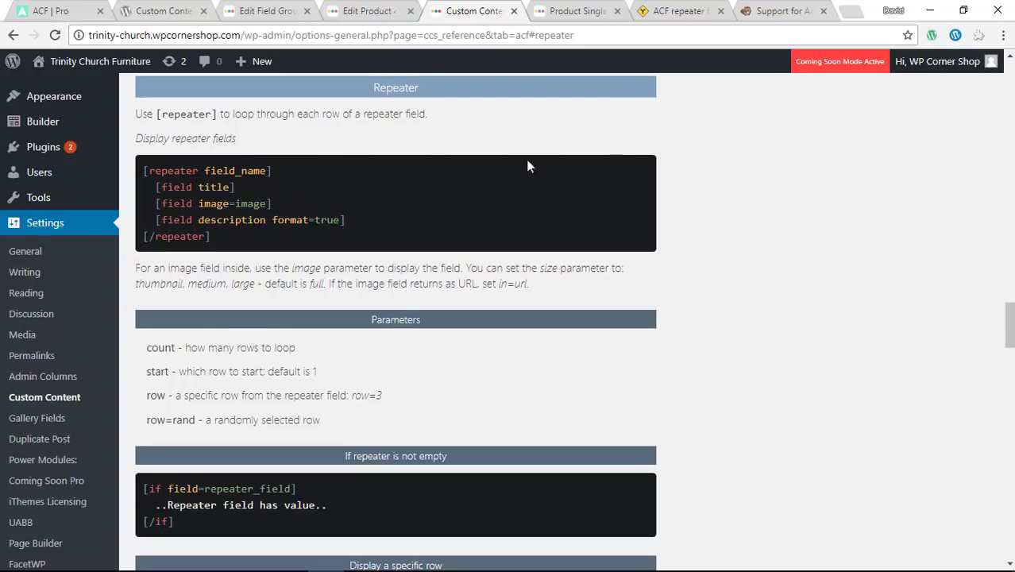
In the Product Single Square editor, open the feature-icons HTML module showing the [repeater product_features] shortcode
left_click(562, 15)
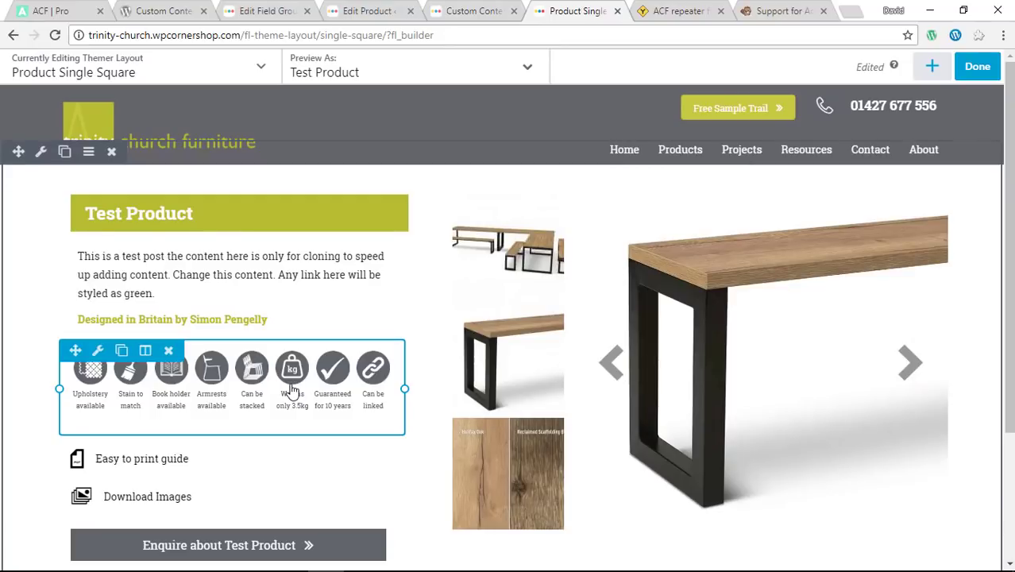
left_click(292, 389)
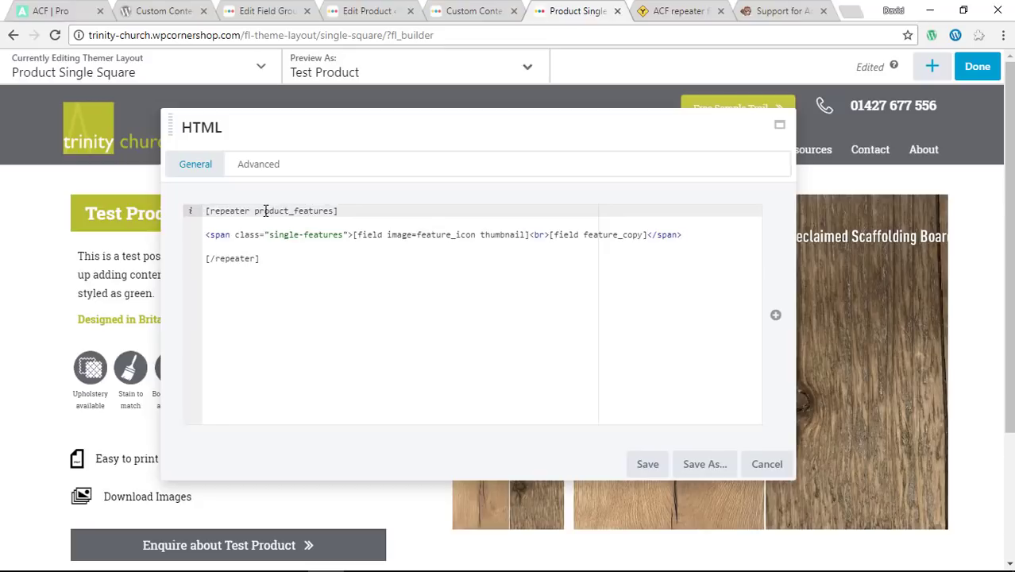
Review the repeater shortcode lines: the product_features field, the single-features span with feature_copy, and [/repeater]
left_click_drag(254, 211, 337, 212)
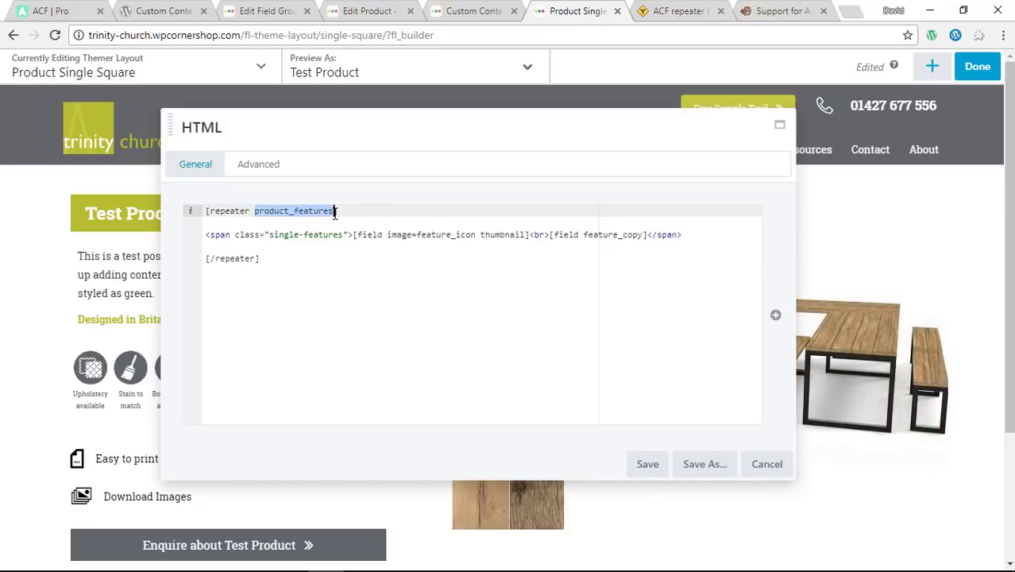
left_click(271, 212)
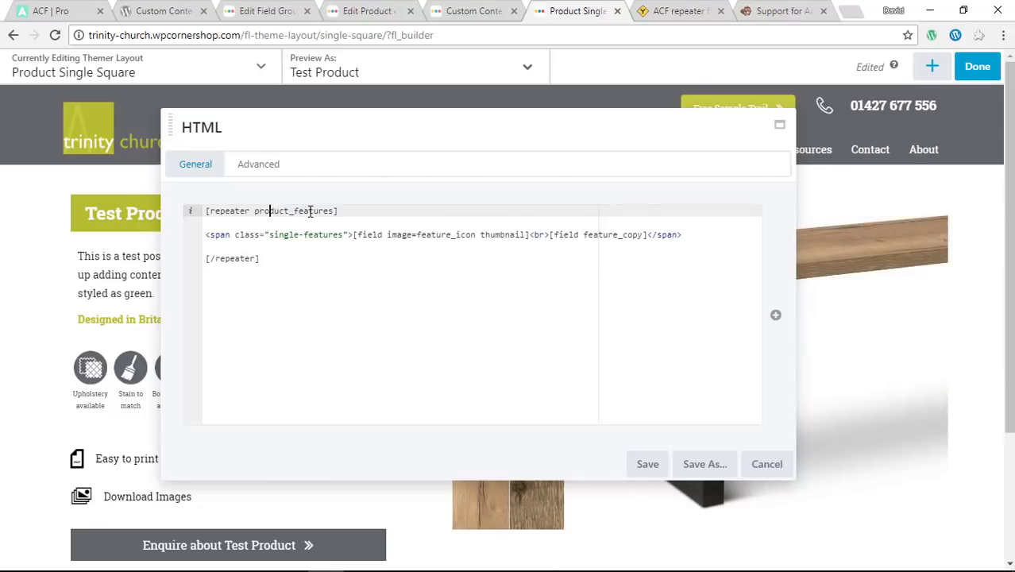
left_click(314, 211)
left_click_drag(353, 234, 520, 235)
left_click(407, 286)
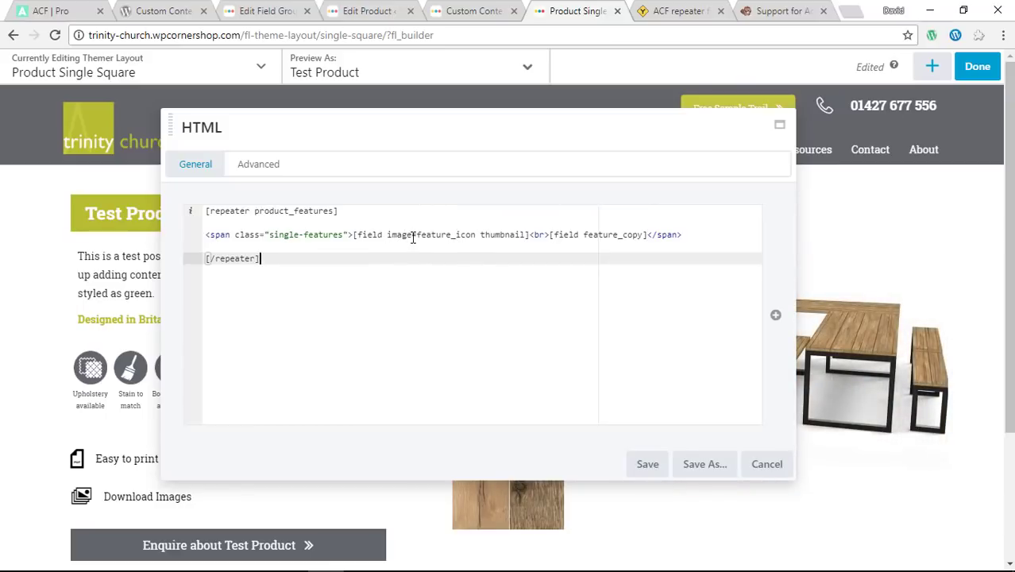
left_click(579, 234)
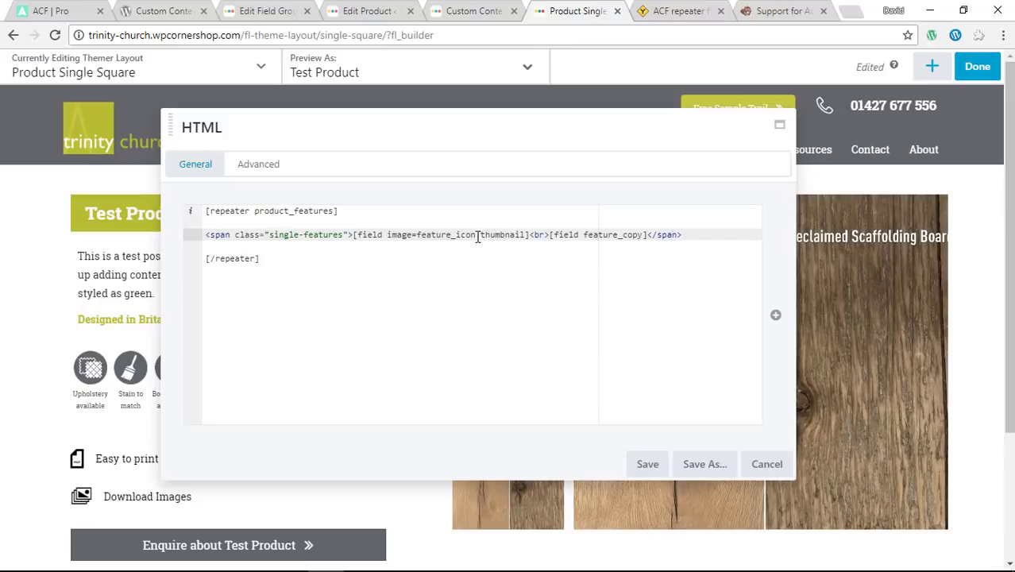
left_click(607, 277)
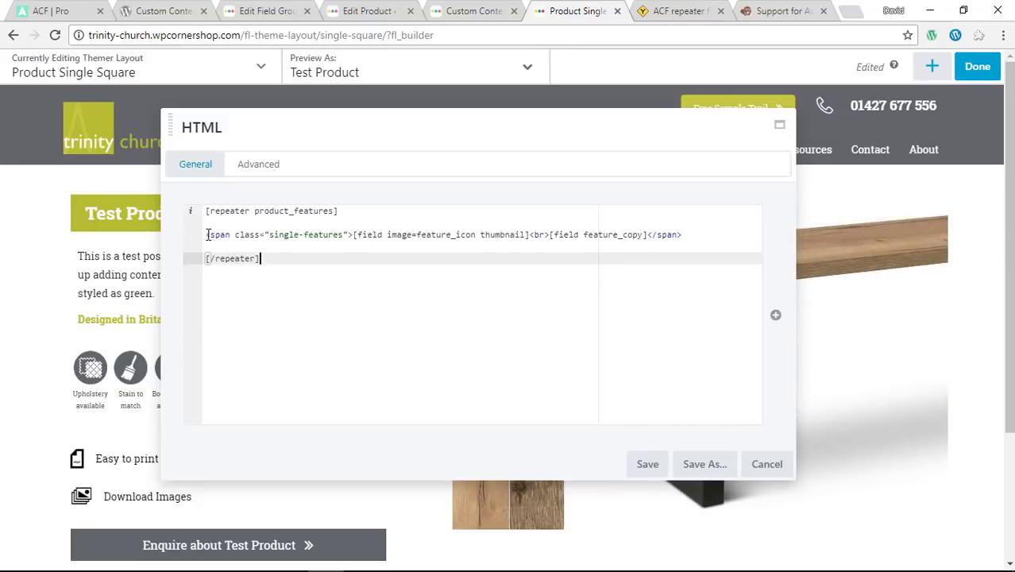
left_click(249, 235)
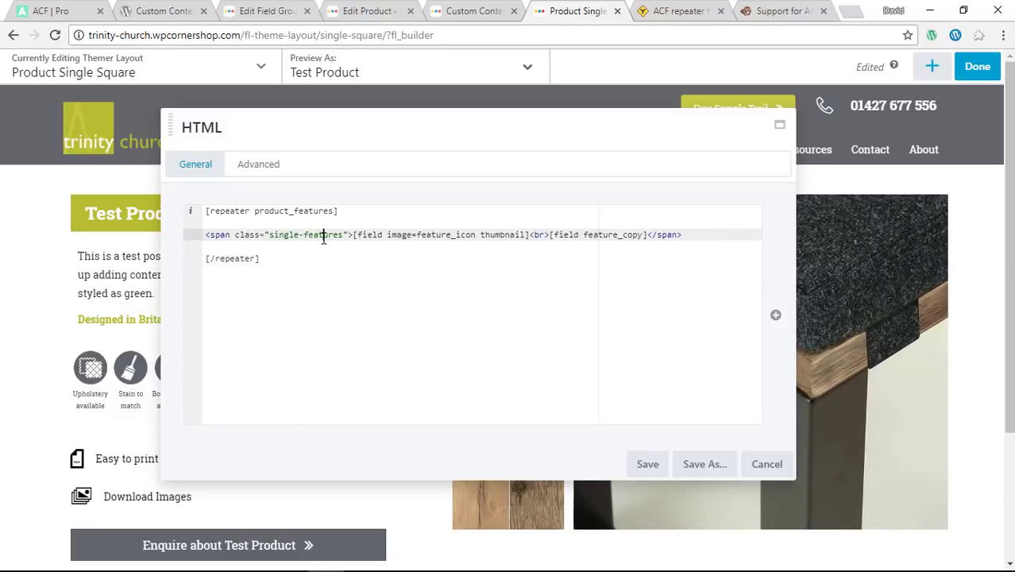
Move the settings panel aside to view the feature icons, then back, and cancel without saving
left_click_drag(451, 131, 655, 236)
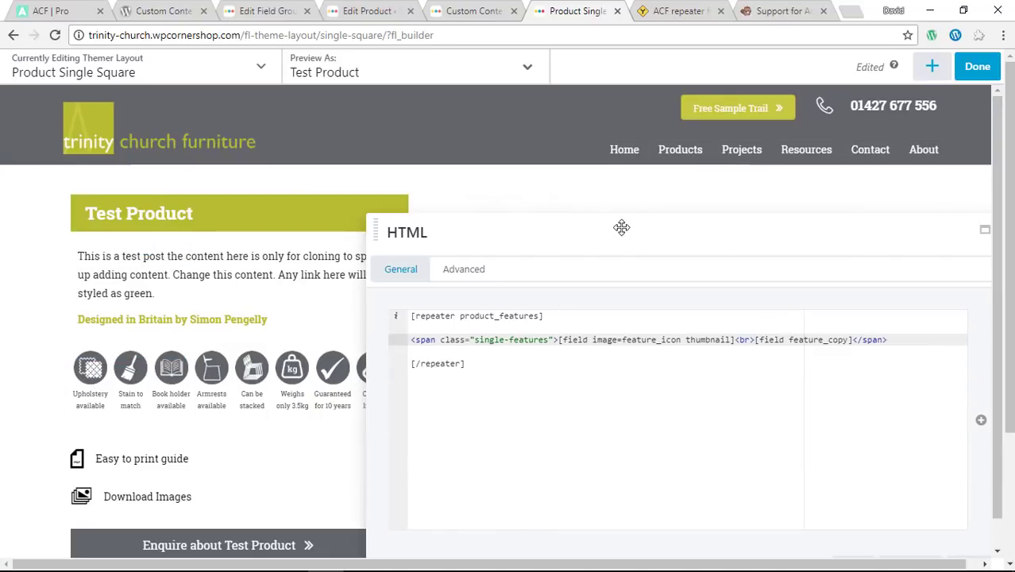
left_click_drag(582, 220, 349, 133)
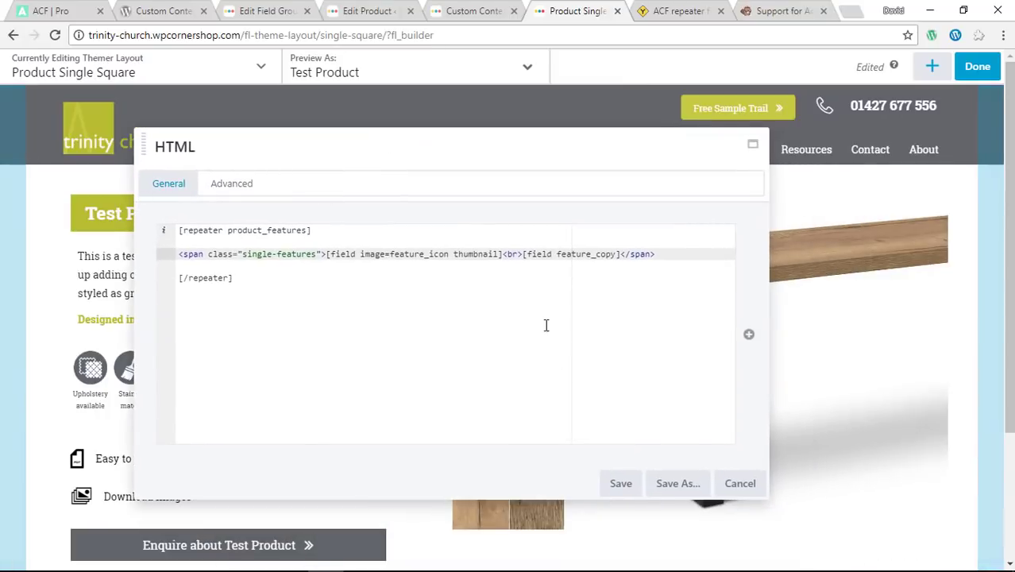
left_click(740, 484)
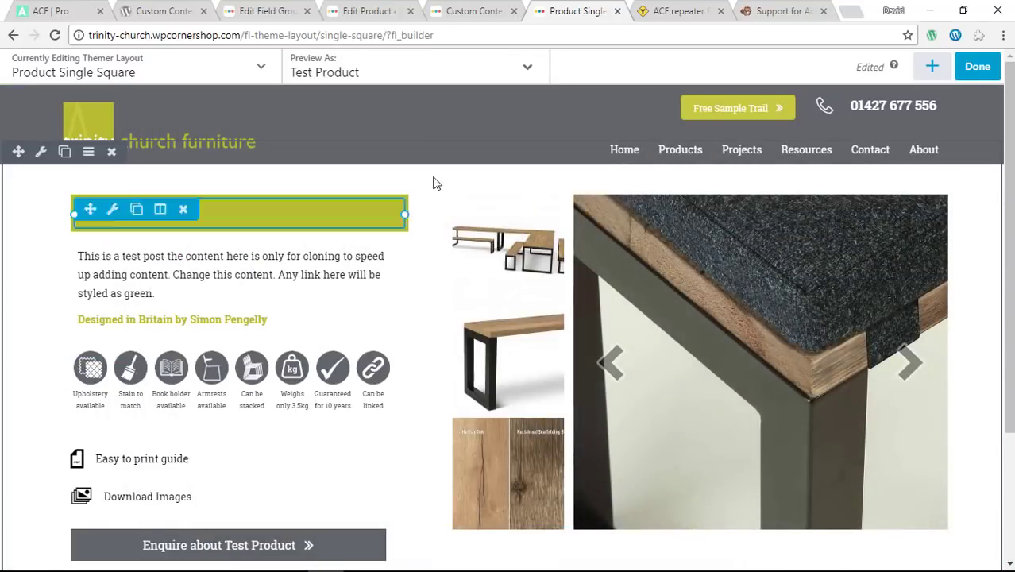
Scroll the ACF repeater article to the 'We add shortcodes to a HTML module' section and its CSS
left_click(671, 14)
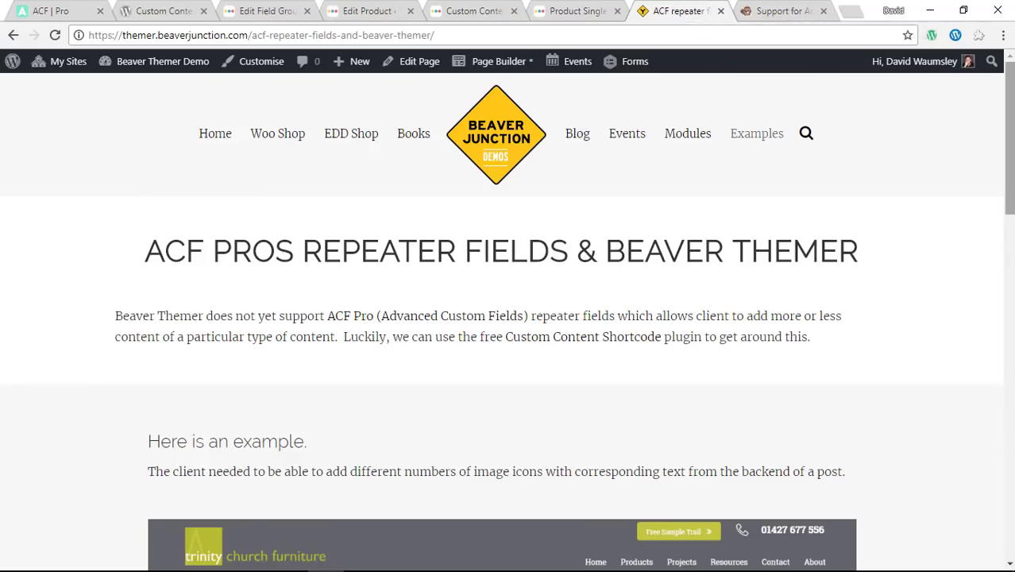
scroll(1012, 141, "down", 1)
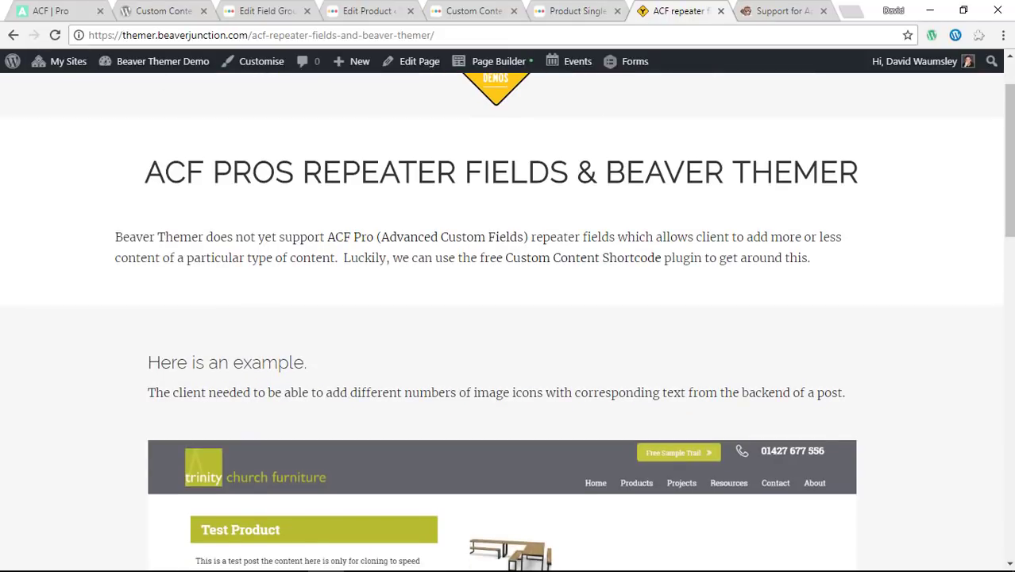
scroll(1008, 159, "up", 1)
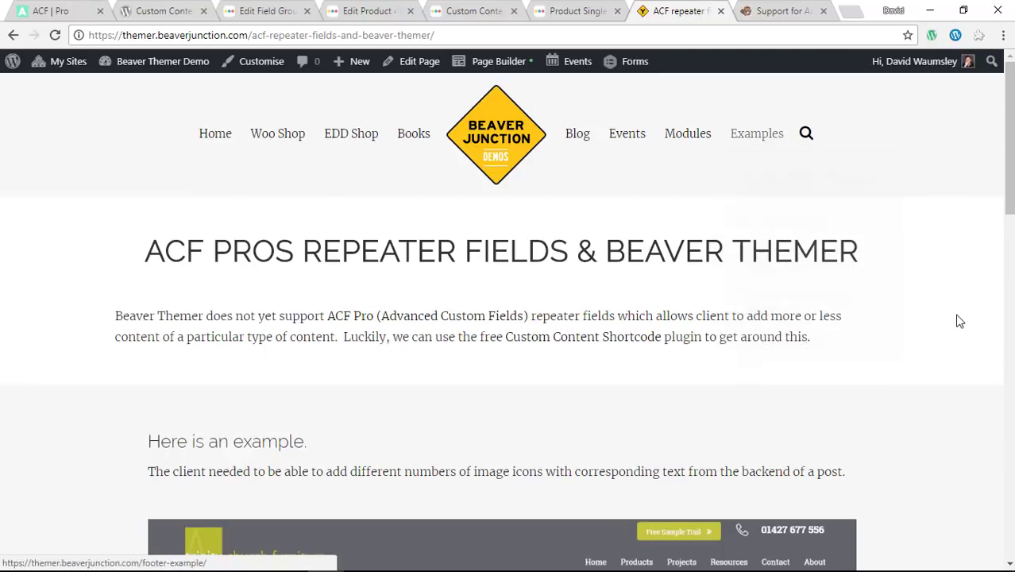
left_click_drag(1010, 208, 991, 542)
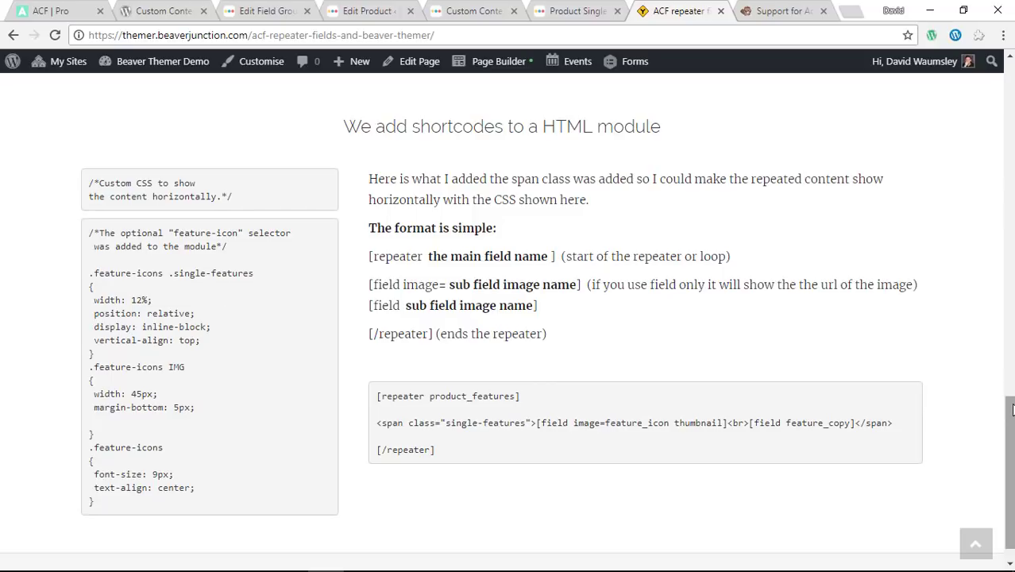
left_click_drag(1011, 408, 992, 174)
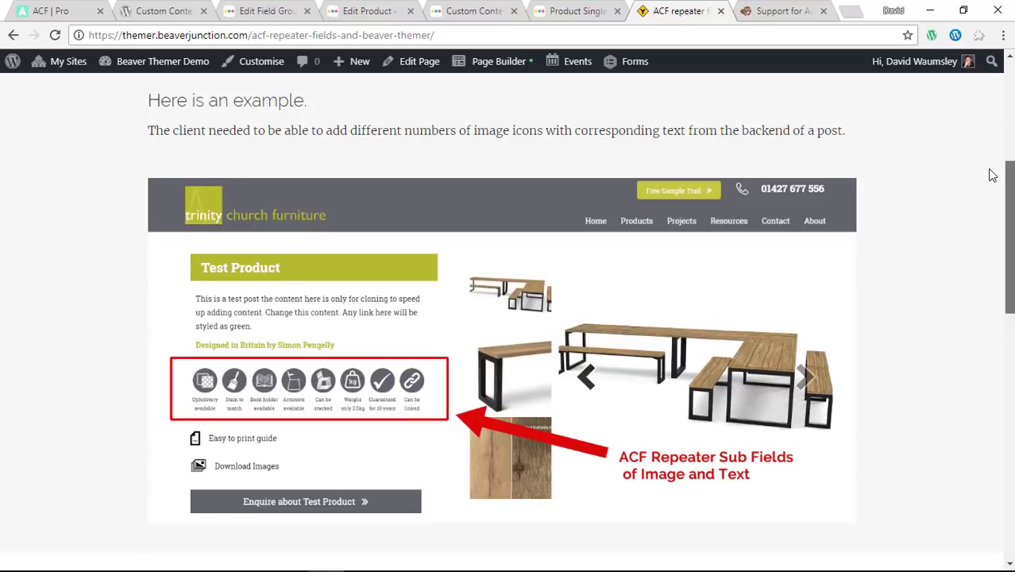
left_click_drag(992, 175, 996, 429)
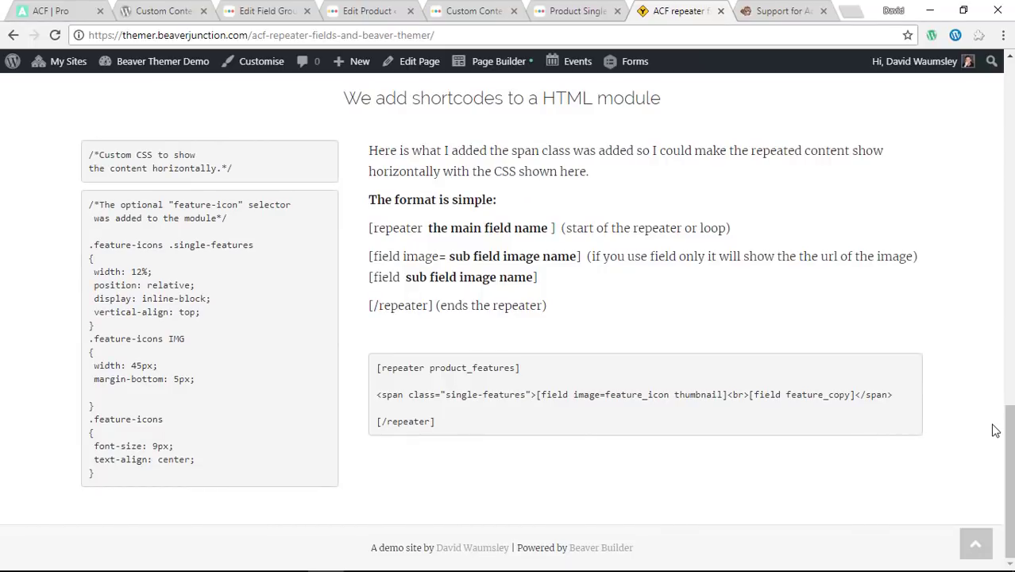